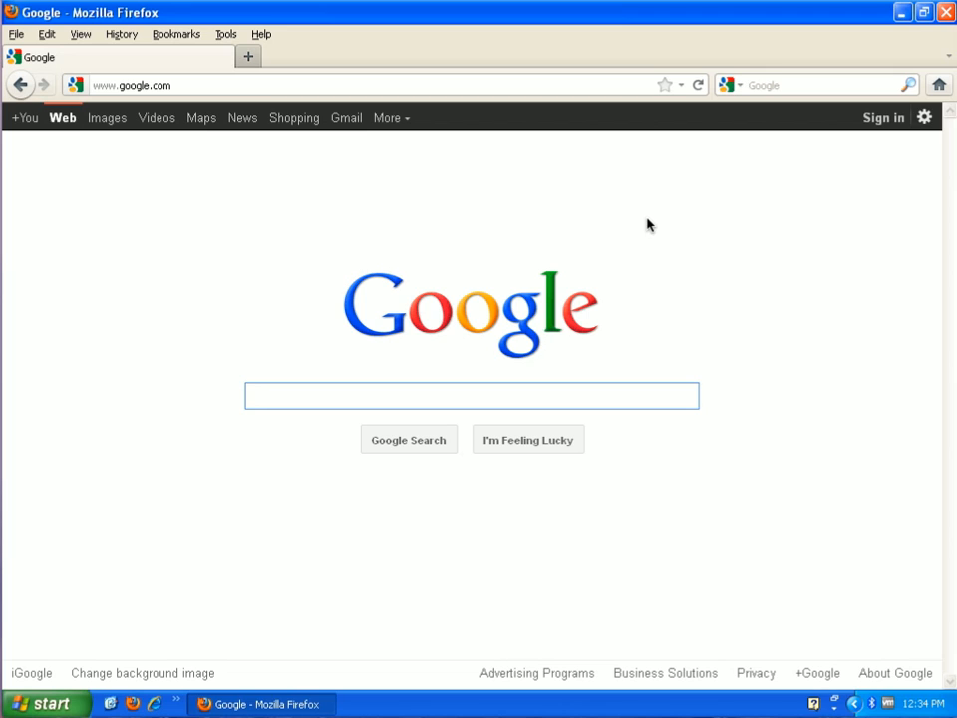
click(248, 83)
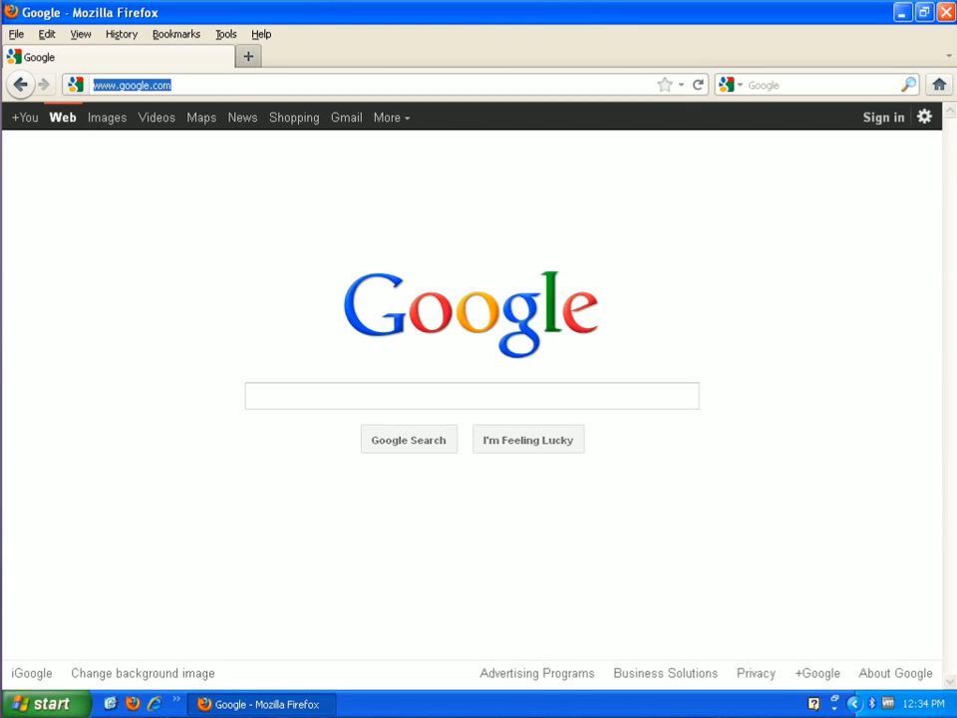
Load smallbusiness.yahoo.com from the Firefox address bar
text(sma)
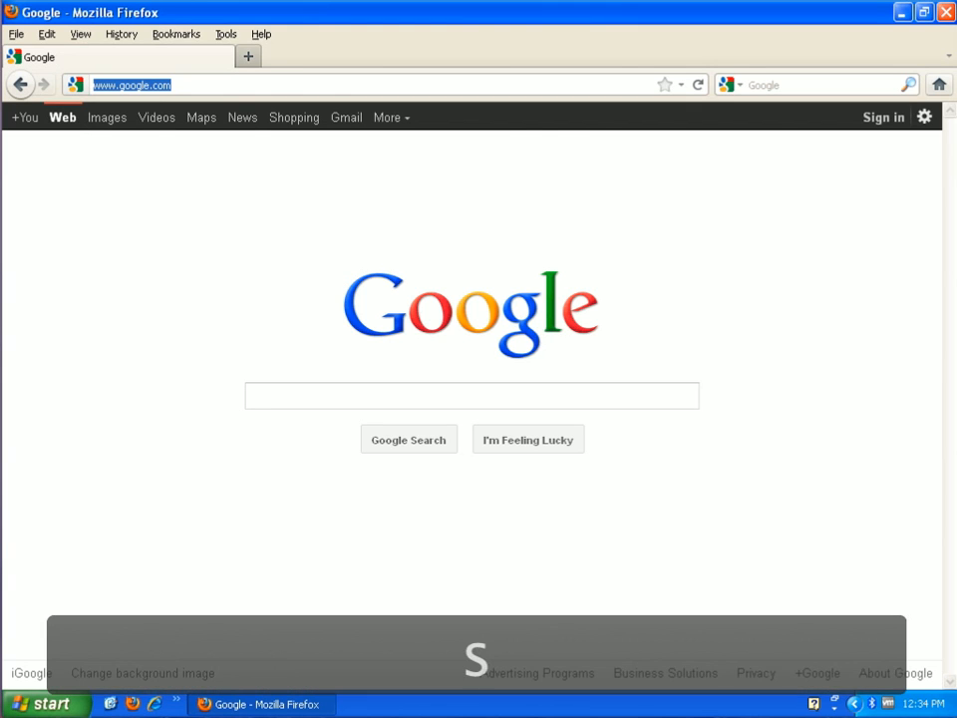
text(llb)
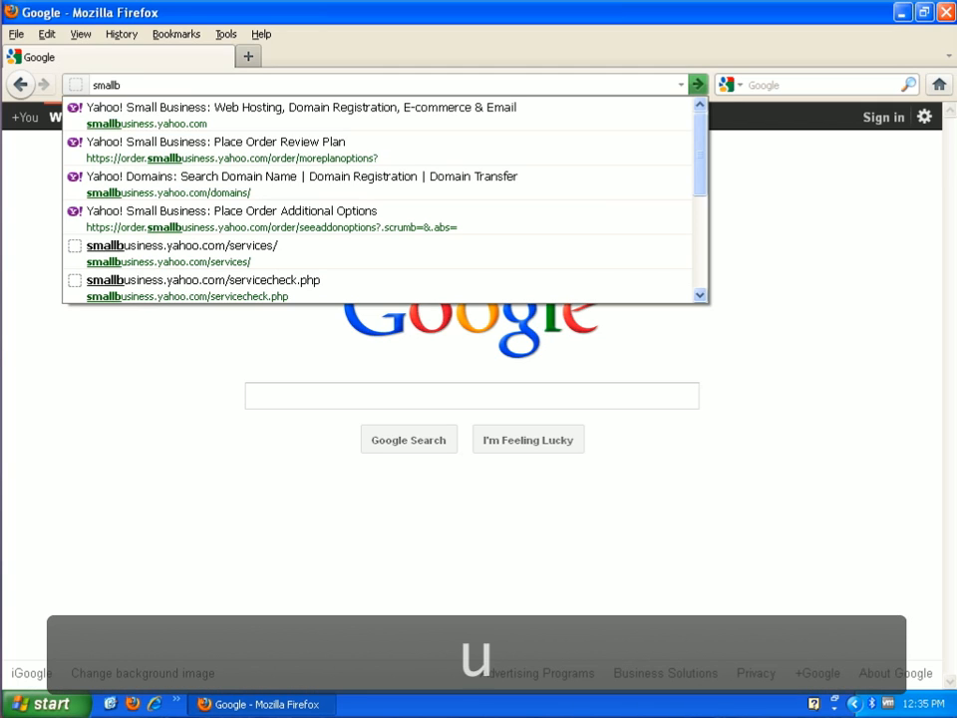
text(u)
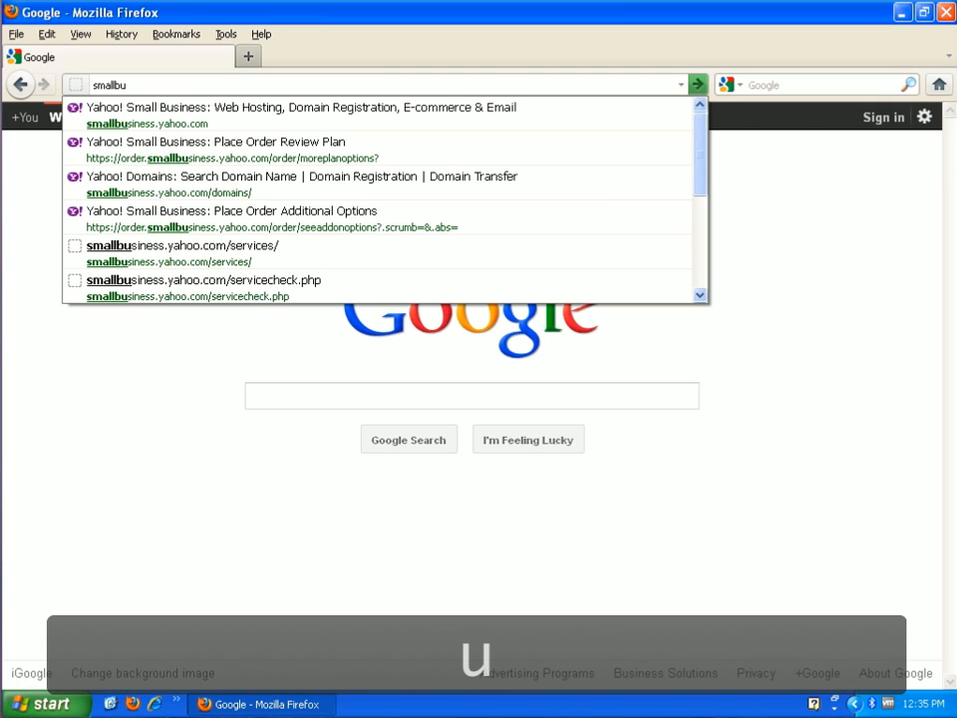
text(si)
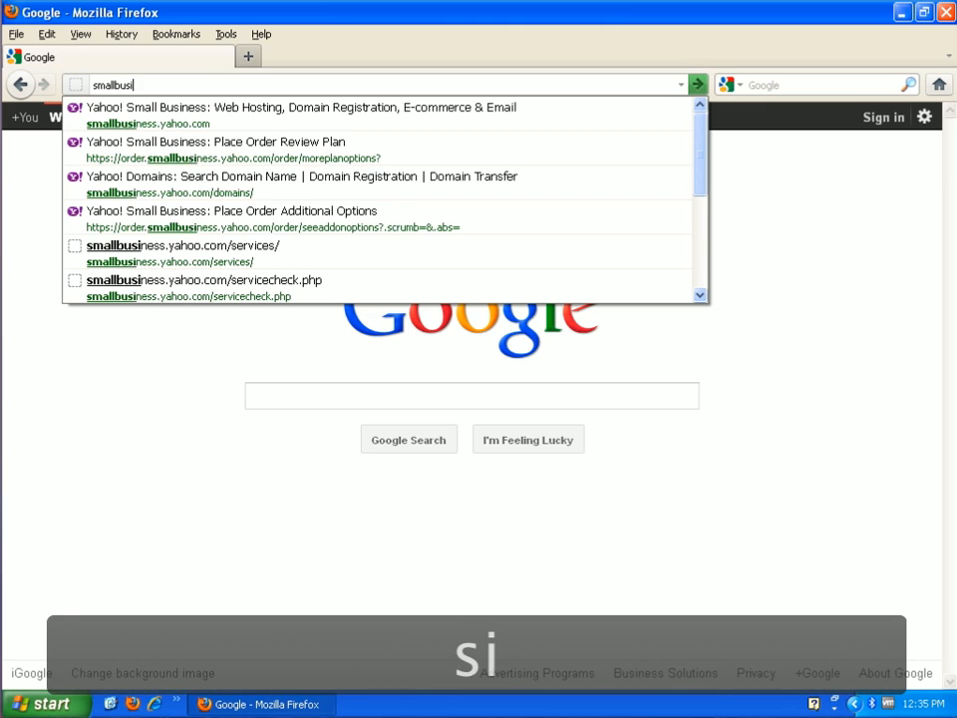
text(ness.ya)
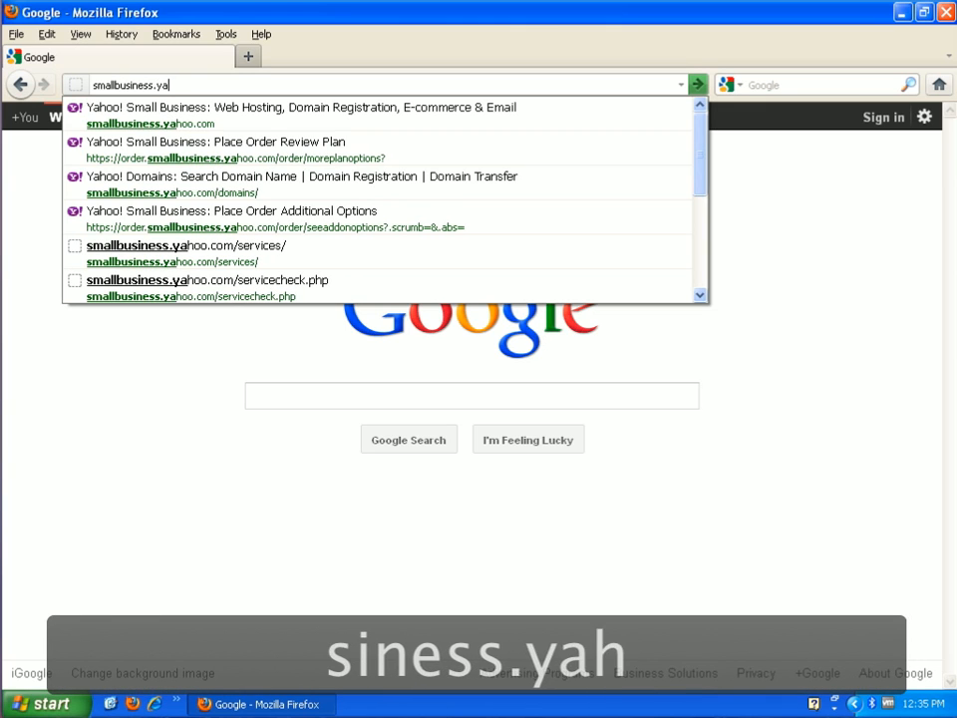
text(hoo.com)
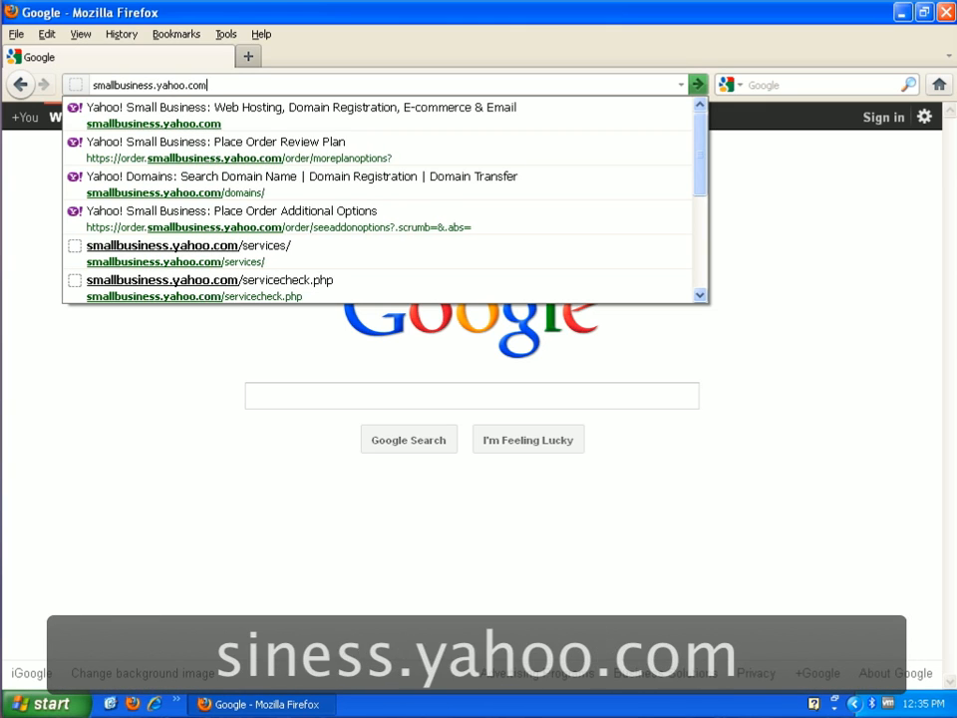
key(Return)
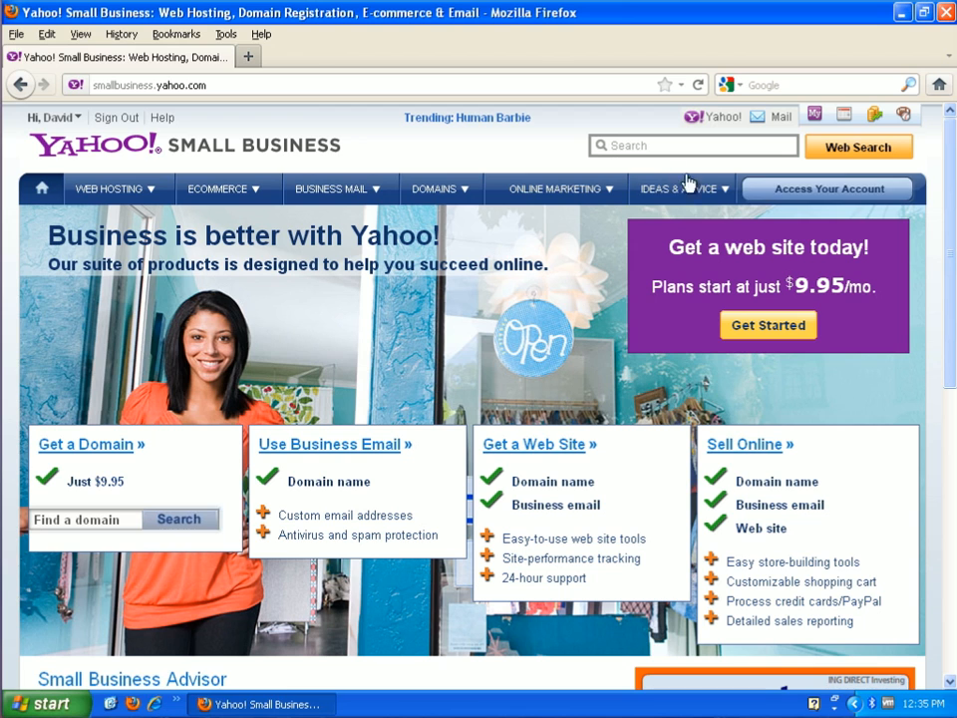
Go to Access Your Account and open the bellareport.com Web Hosting Control Panel
click(840, 192)
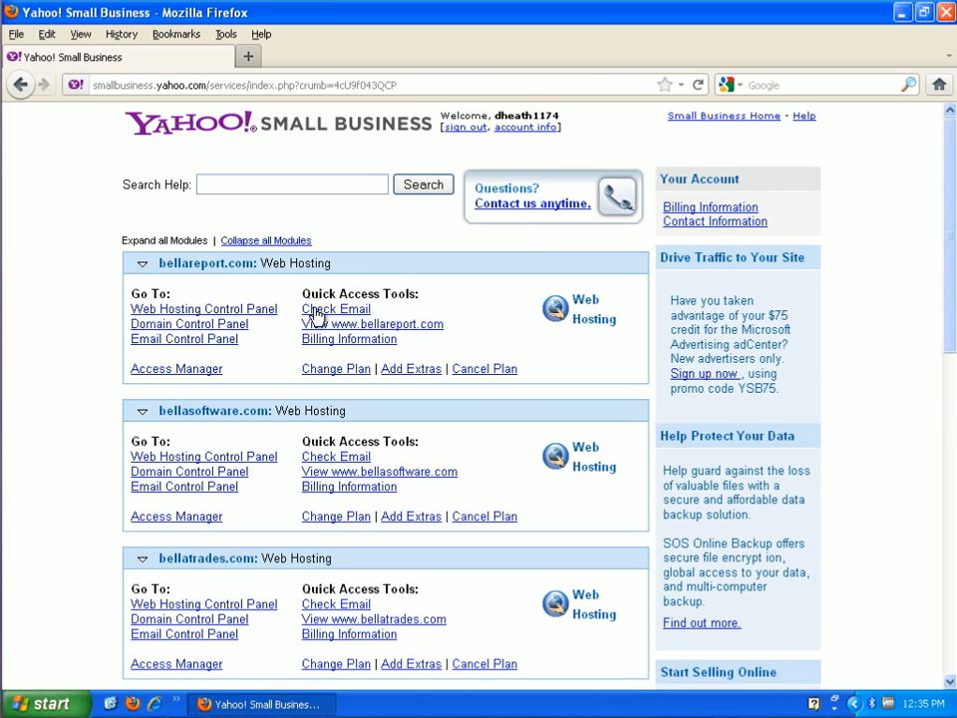
click(261, 317)
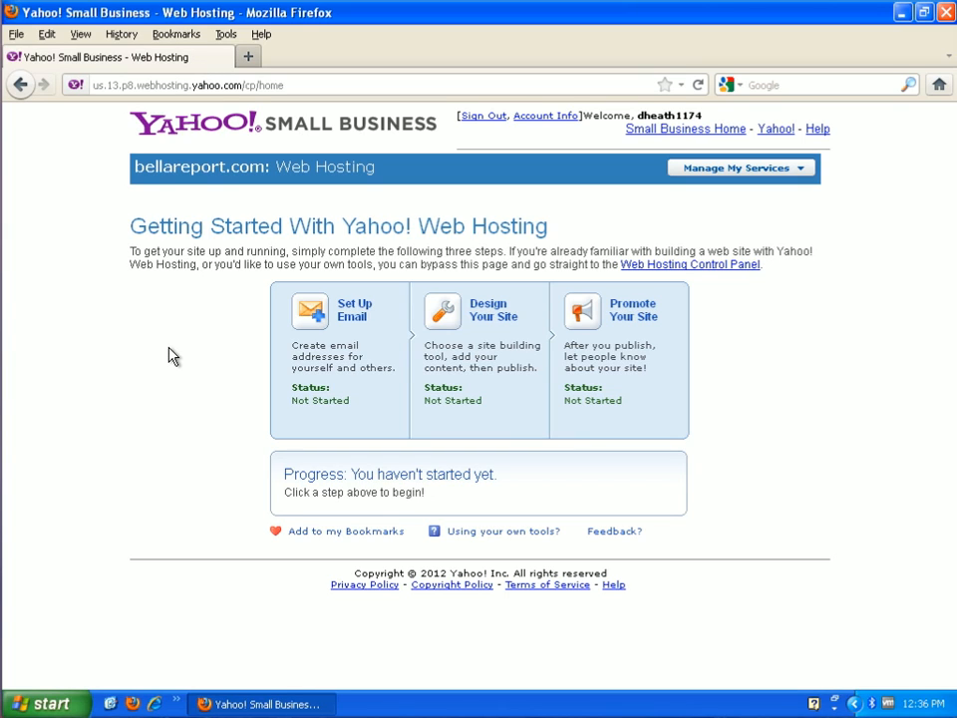
Accept the suggested address, add a 'support' mailbox, and invite the user's current e-mail
click(316, 321)
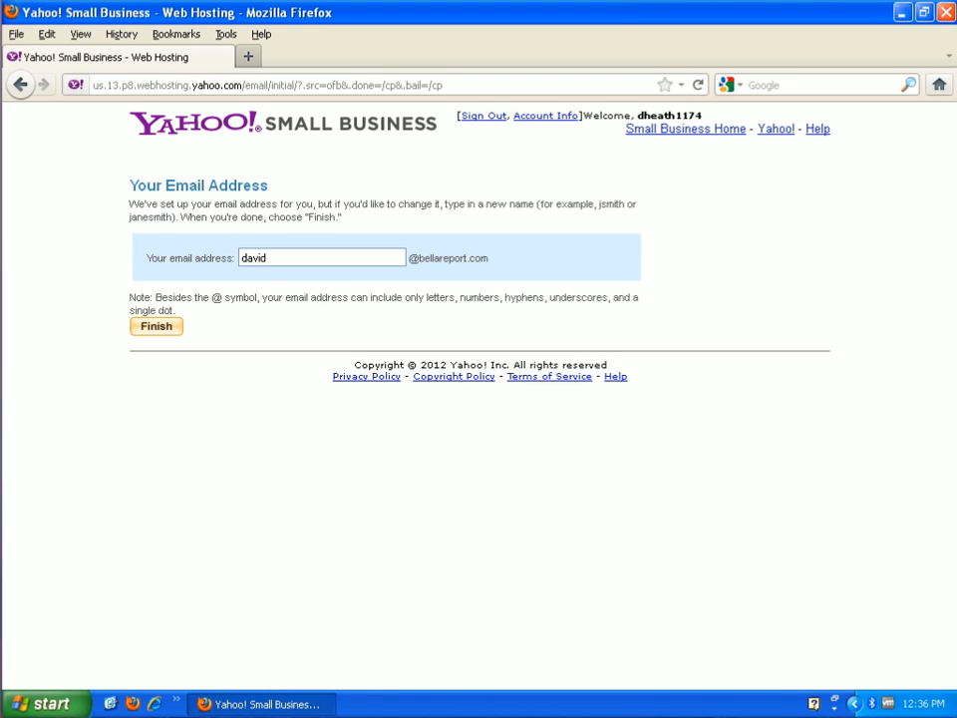
click(157, 327)
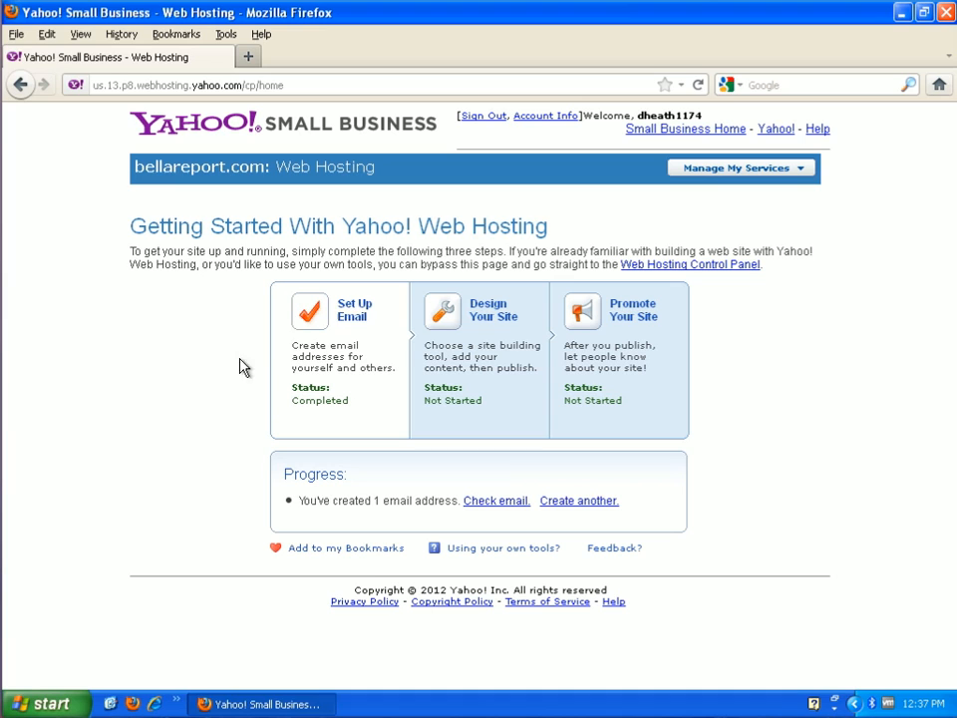
click(357, 312)
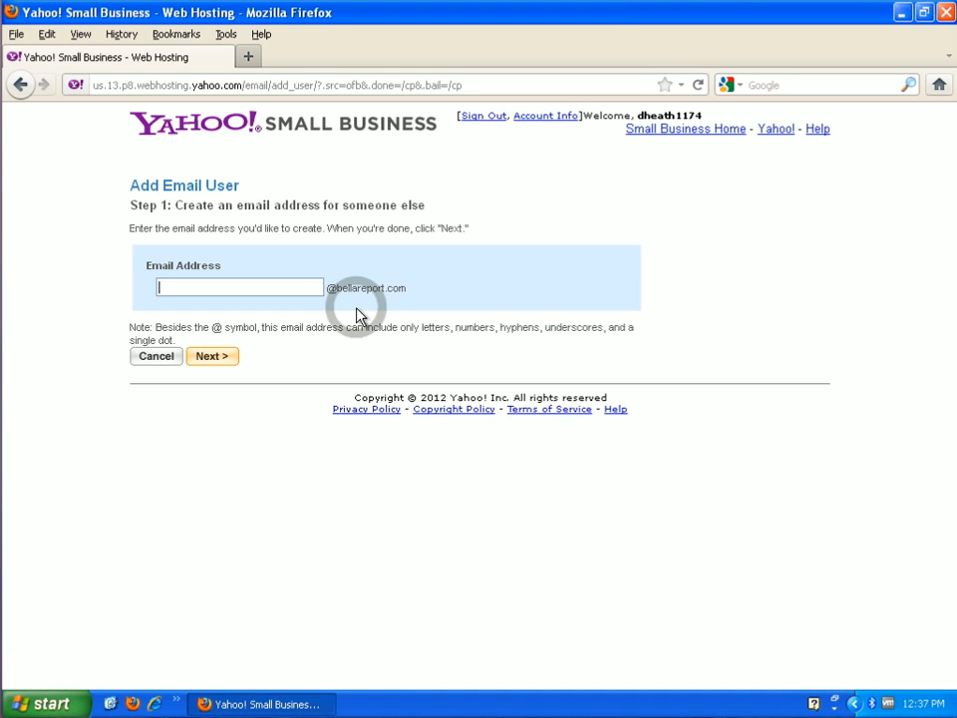
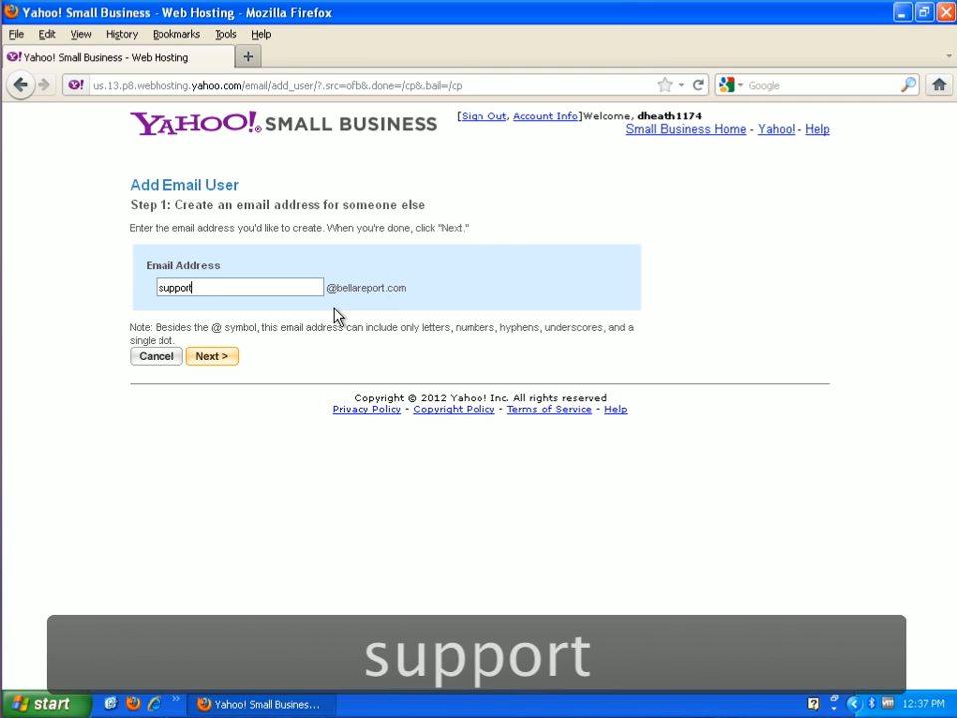
click(229, 368)
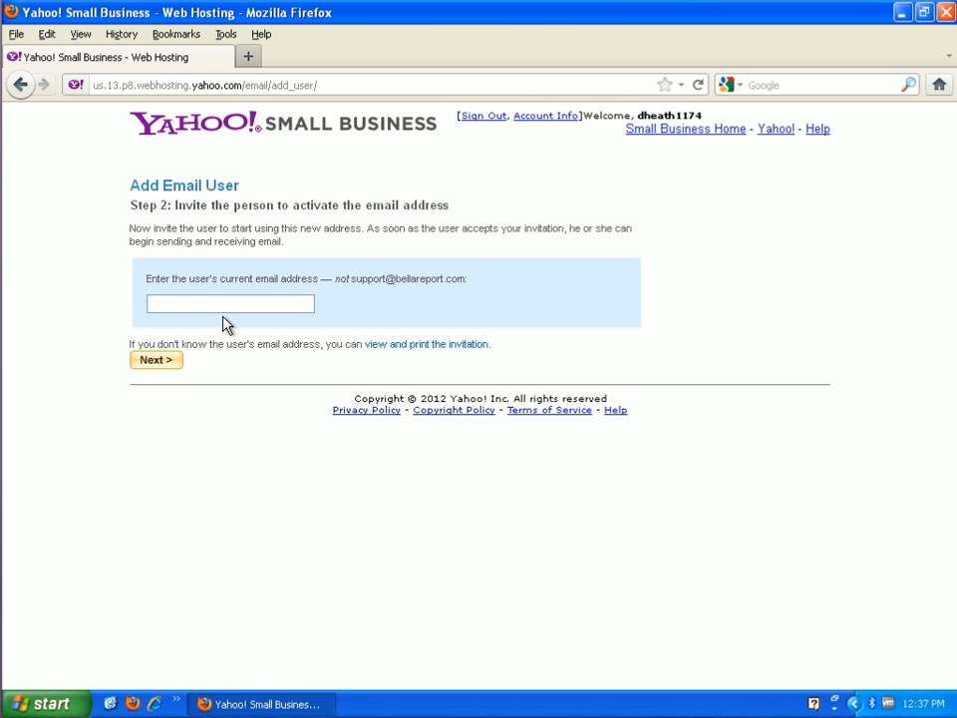
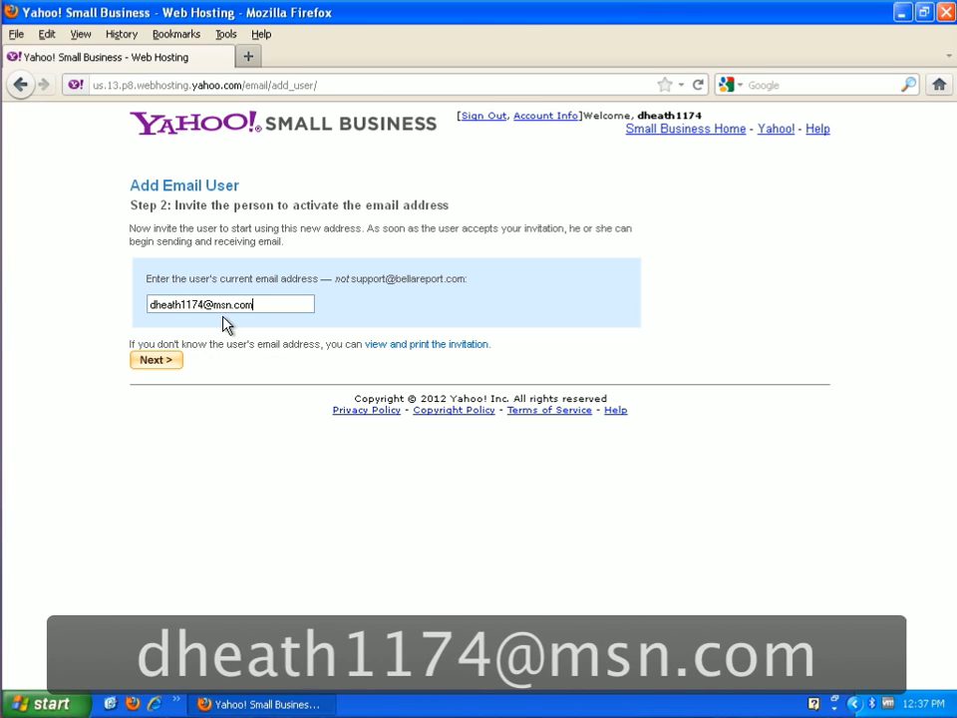
click(173, 369)
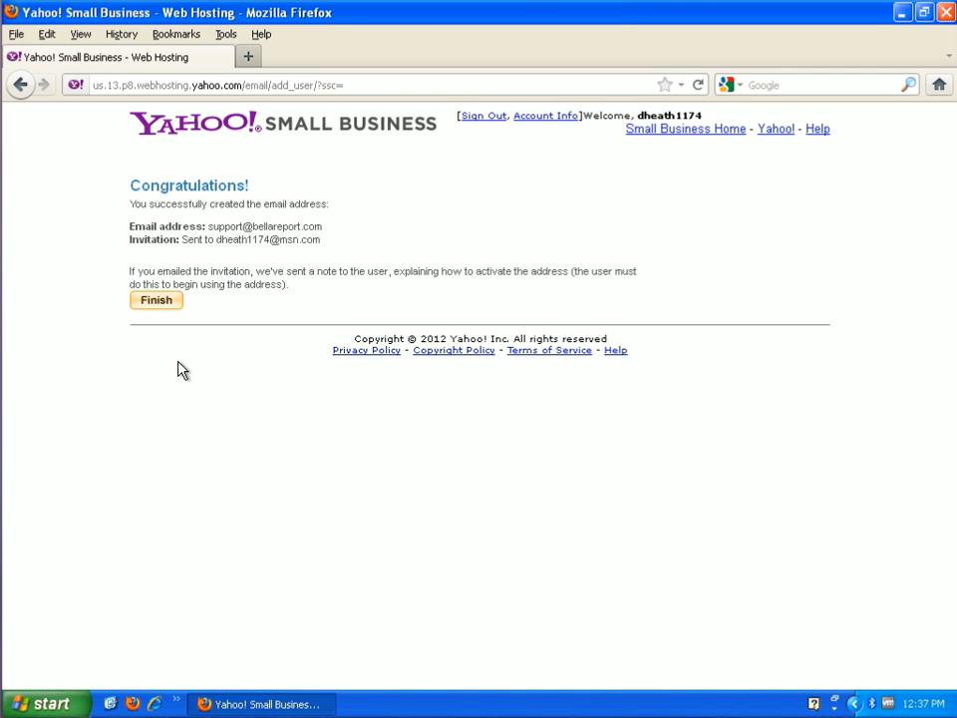
click(156, 305)
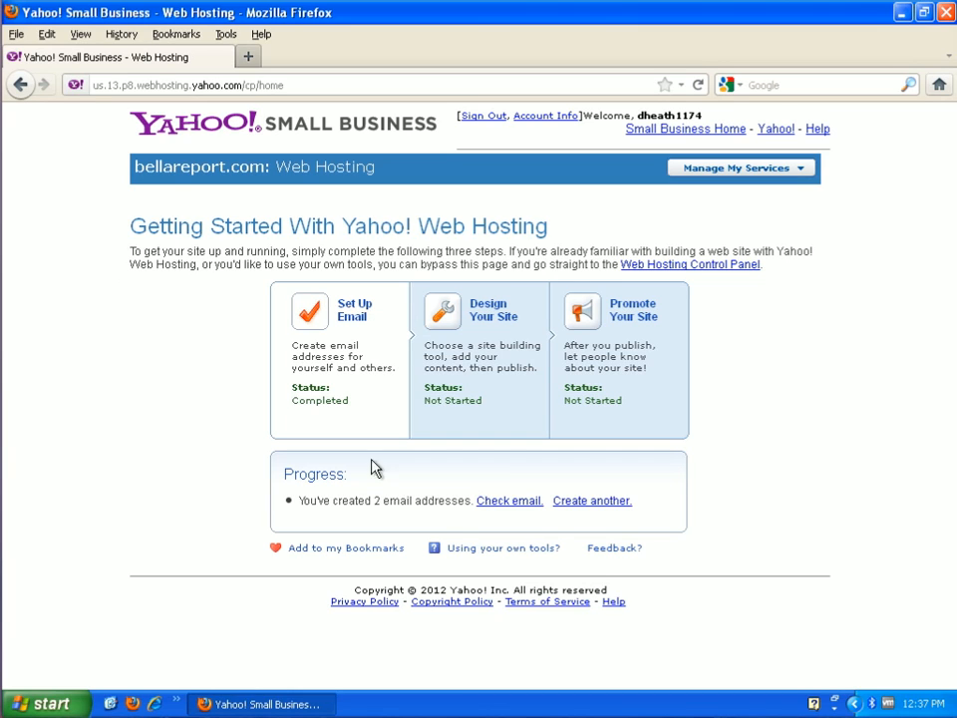
Choose Design Your Site and launch Site Solution for bellareport.com
click(440, 322)
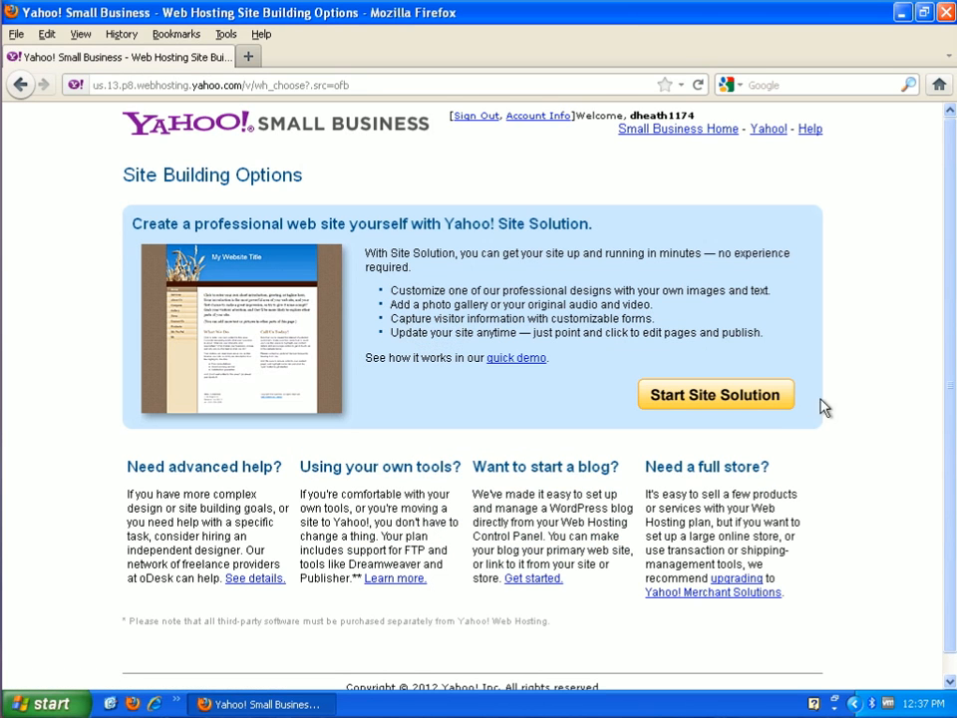
click(752, 398)
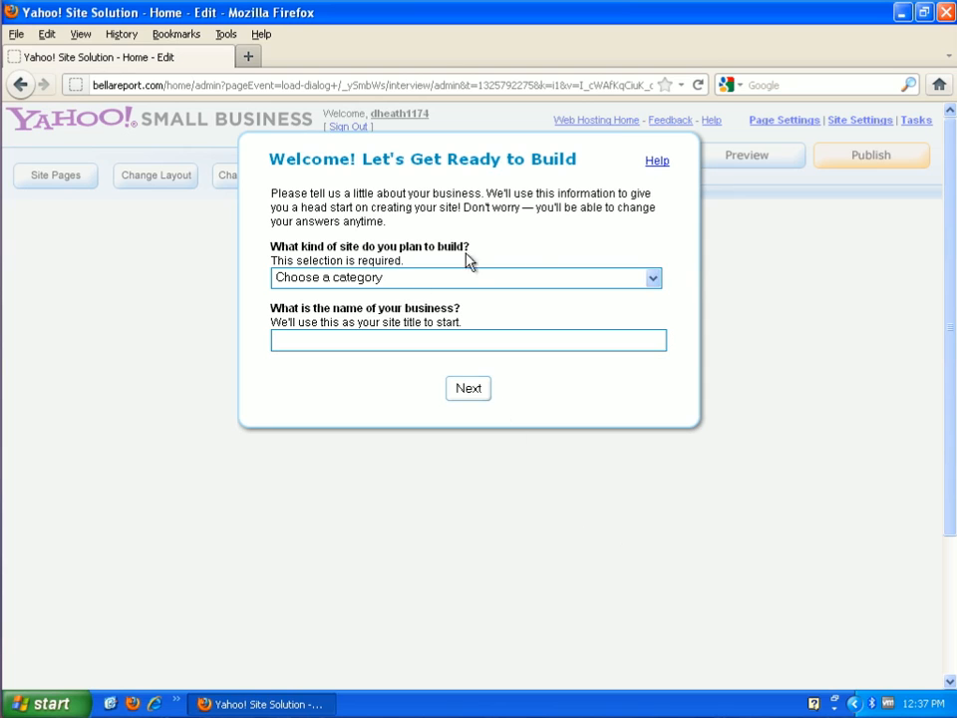
Choose Other services as the site category
click(654, 281)
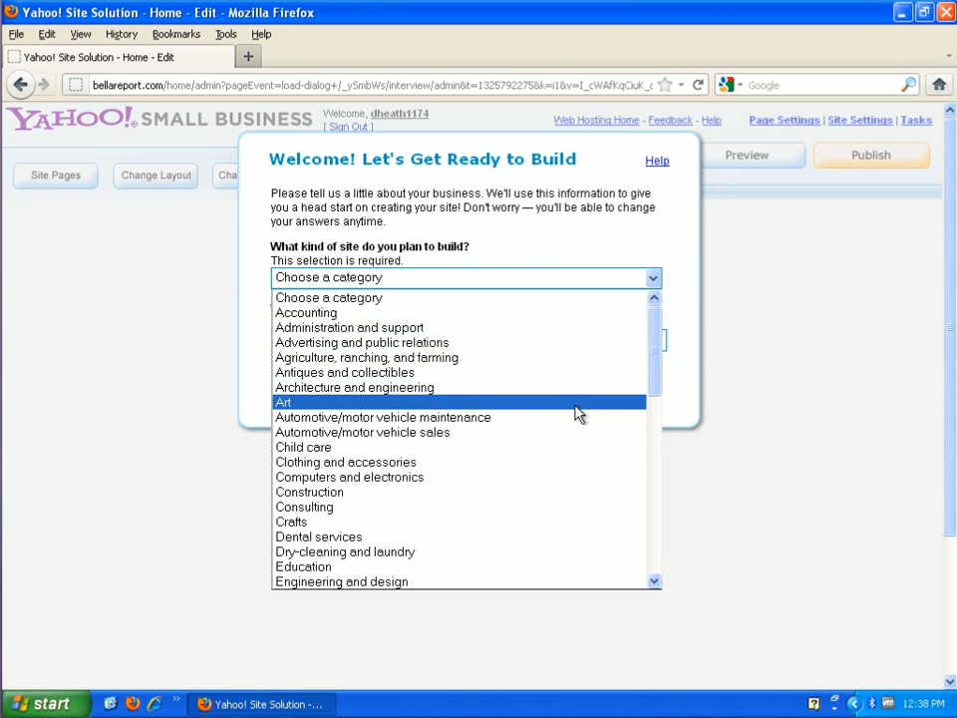
scroll(575, 436, down, 2)
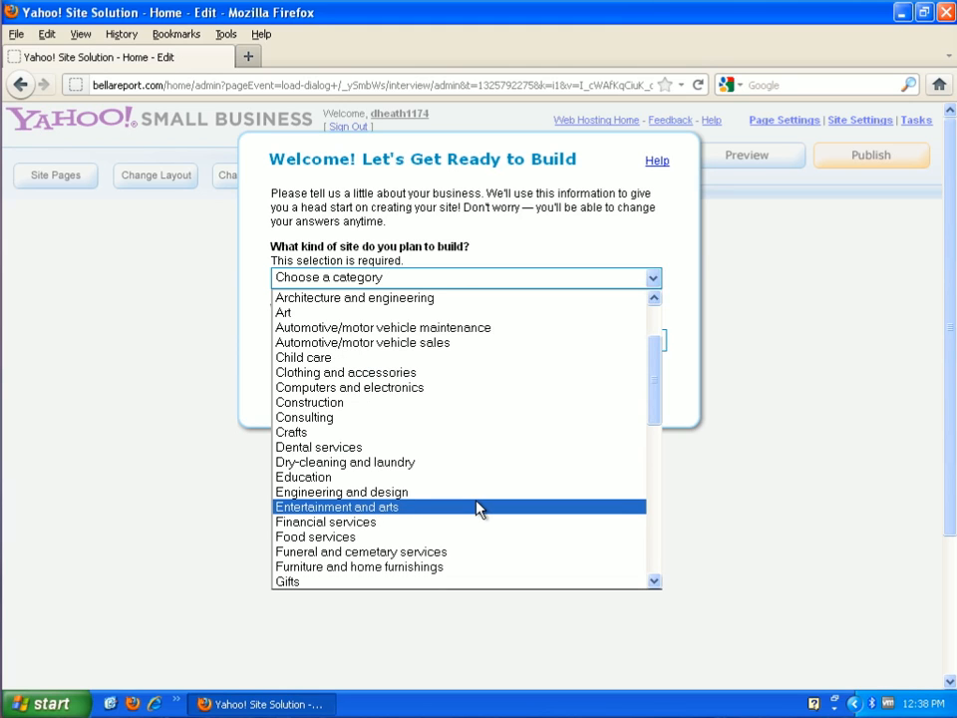
scroll(478, 508, down, 4)
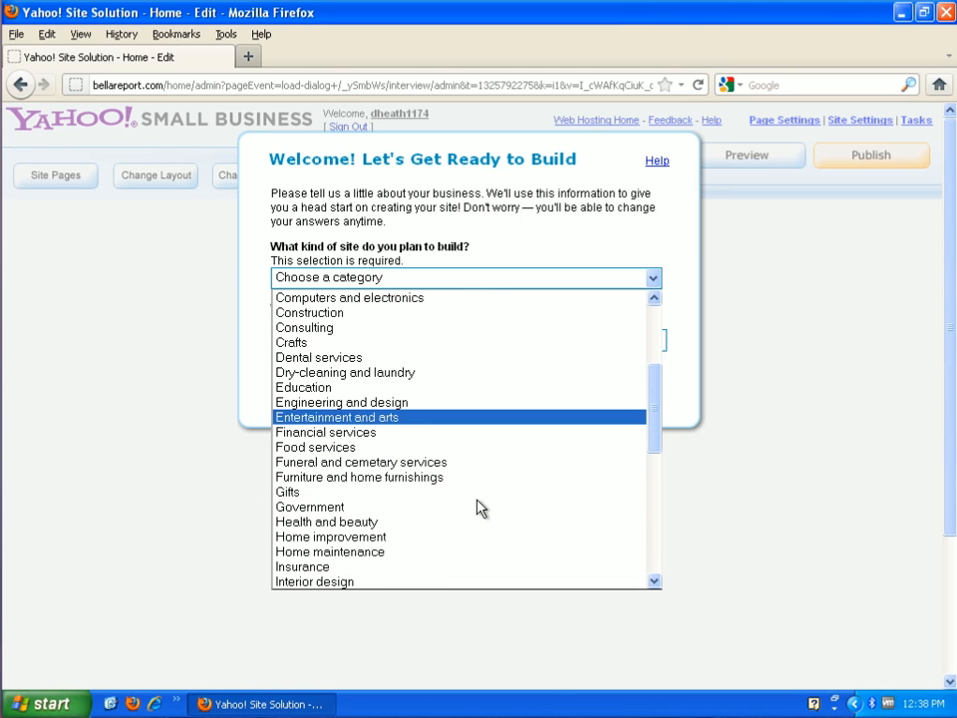
scroll(477, 509, down, 5)
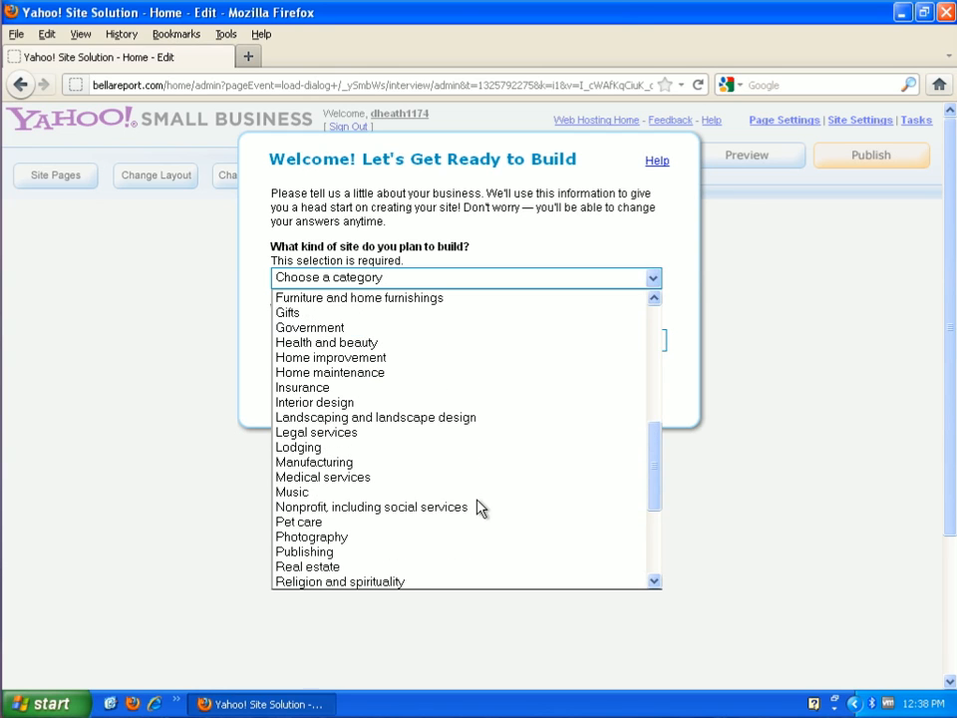
scroll(477, 509, down, 2)
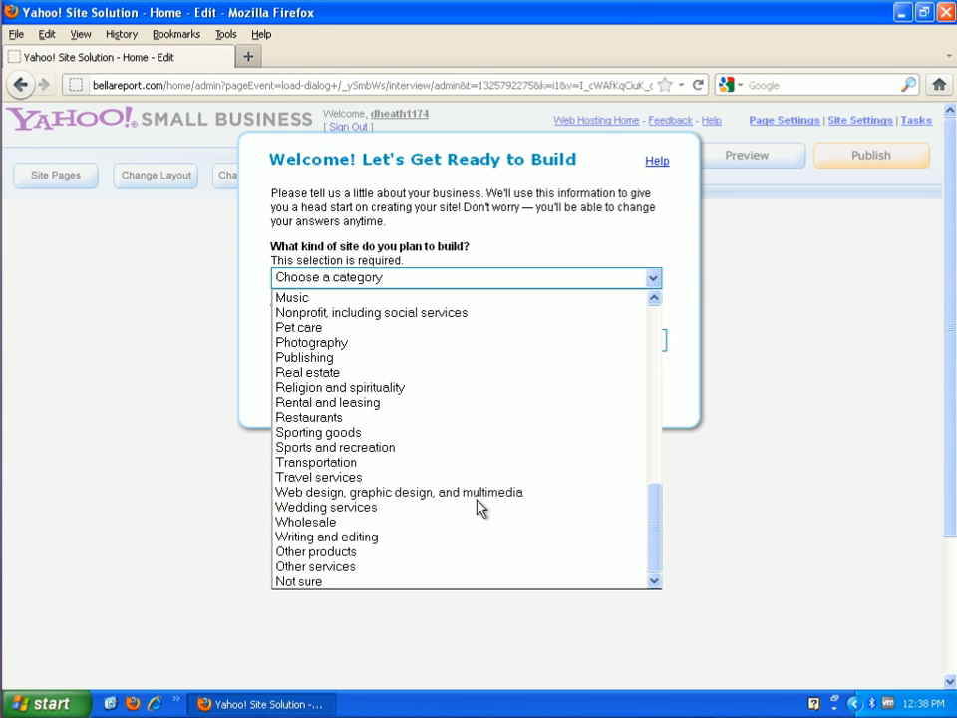
click(387, 569)
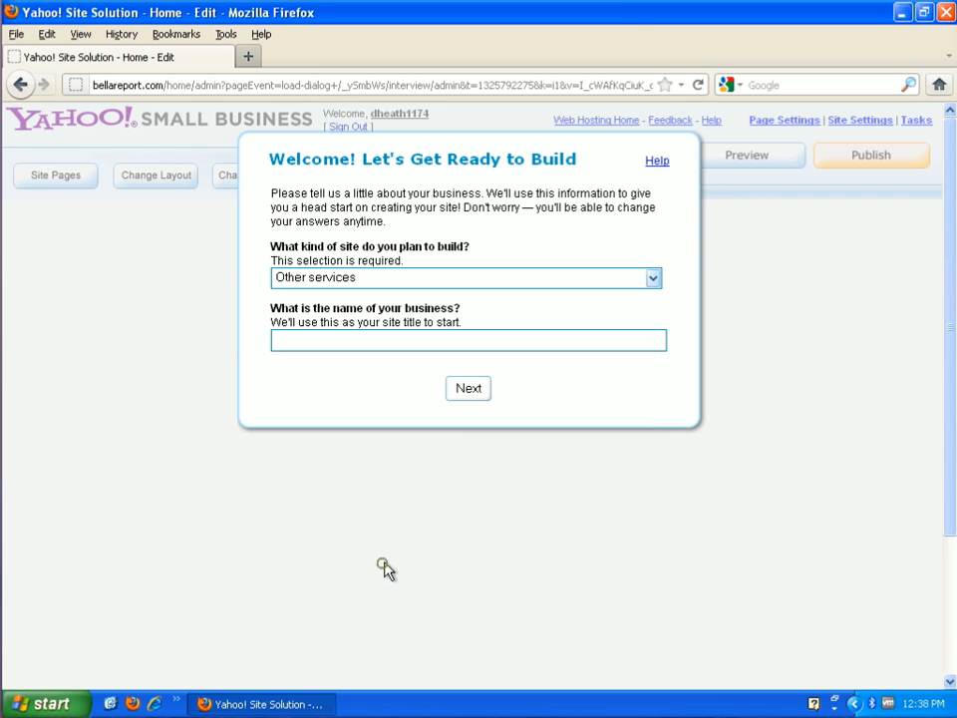
Enter 'Bella Report' as the business name and continue
click(342, 342)
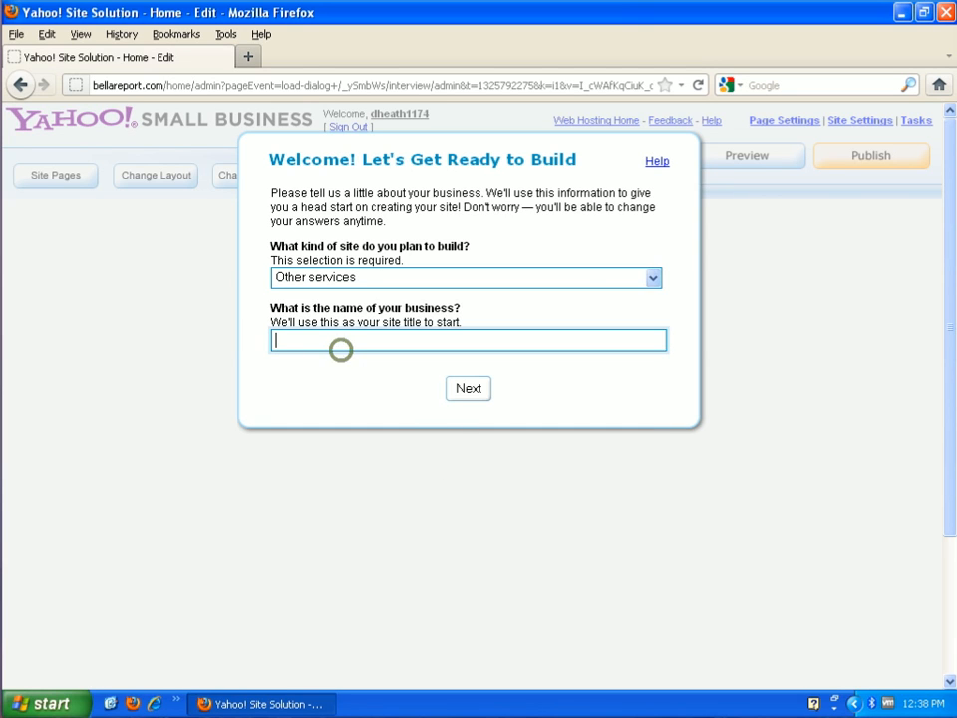
text(Bel)
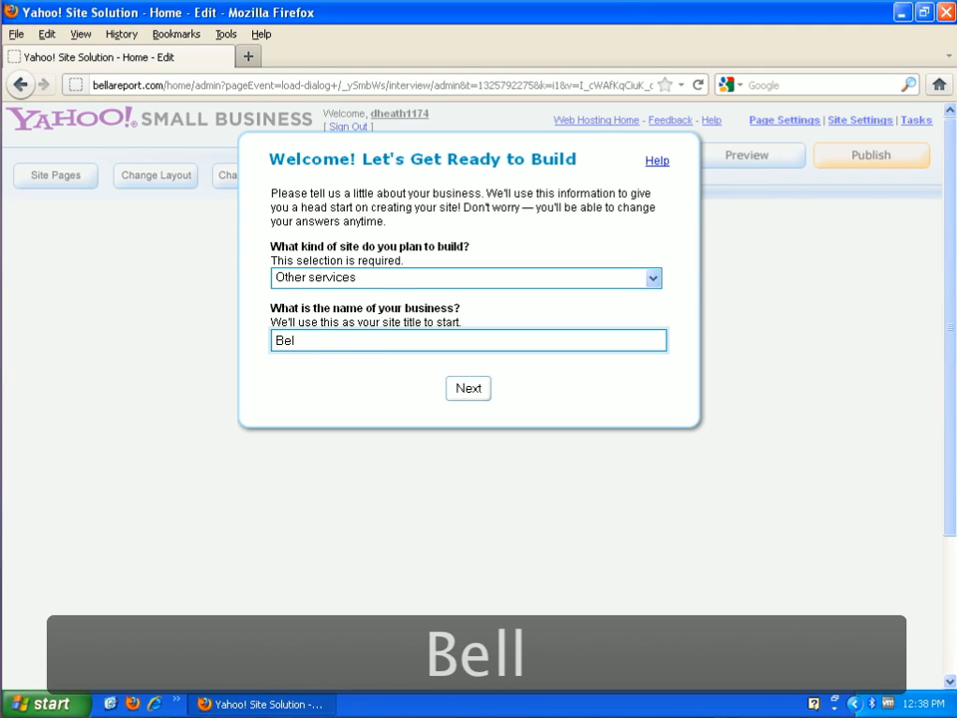
text(la)
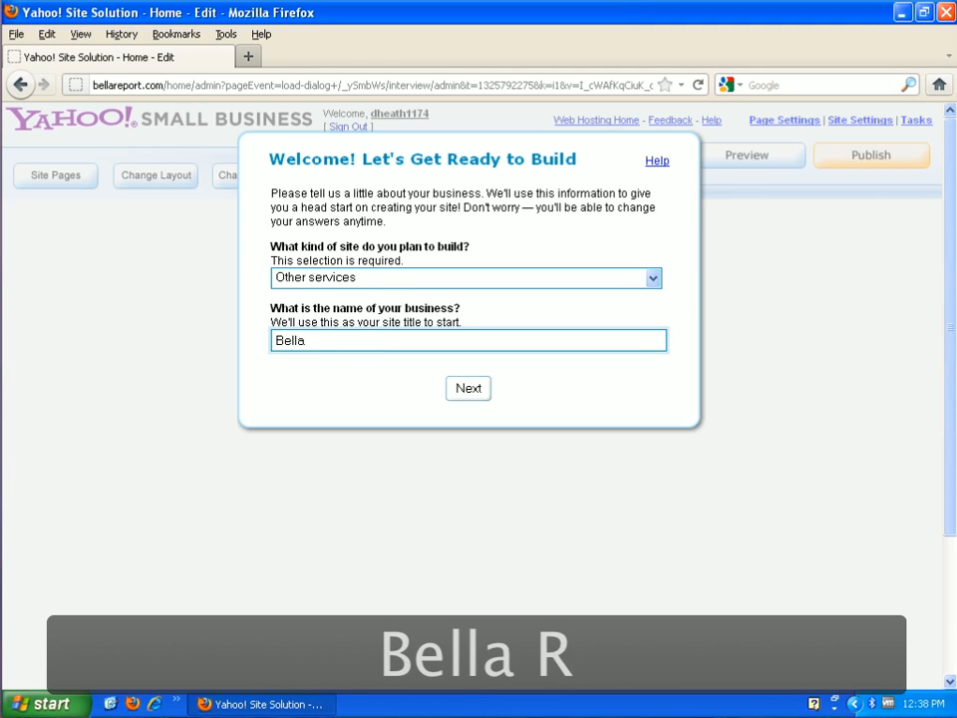
text( Report)
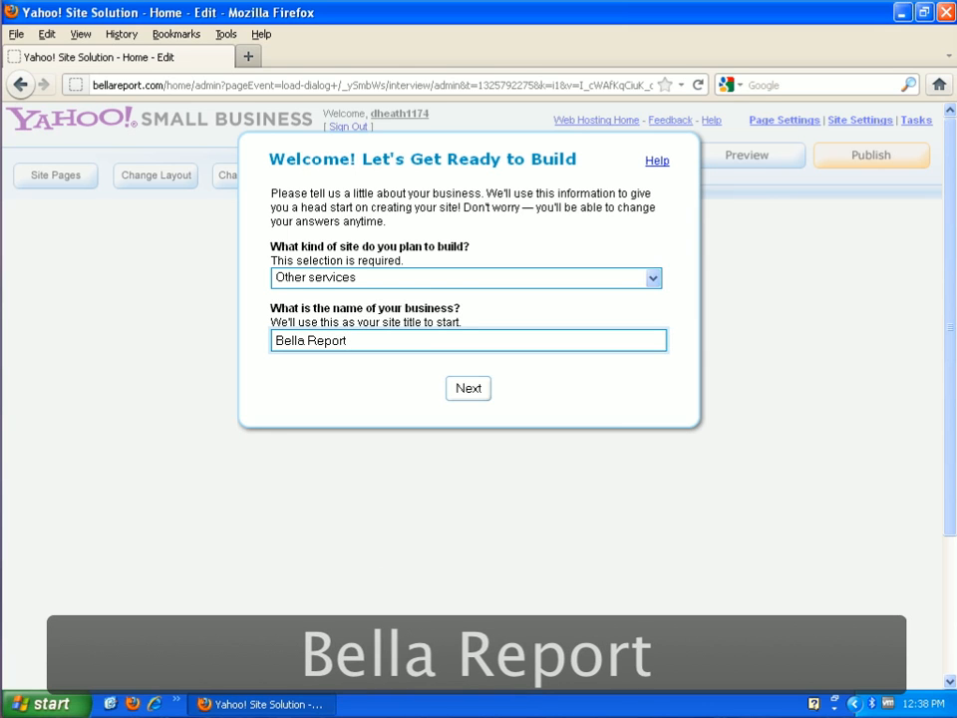
click(474, 387)
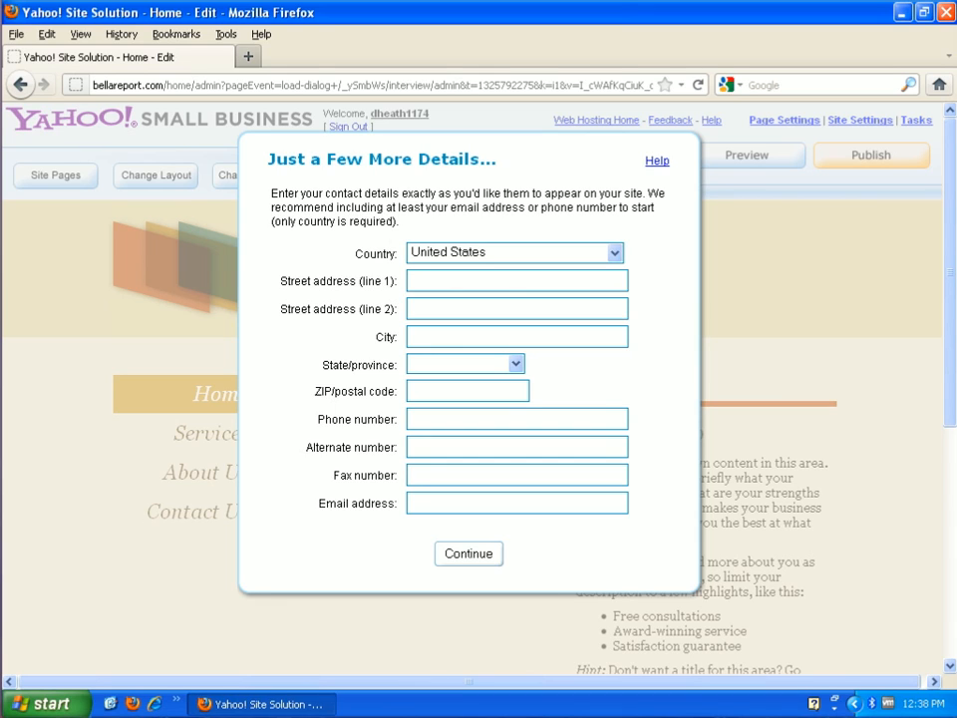
Enter the business's street address and city, and set the state to Colorado
click(438, 283)
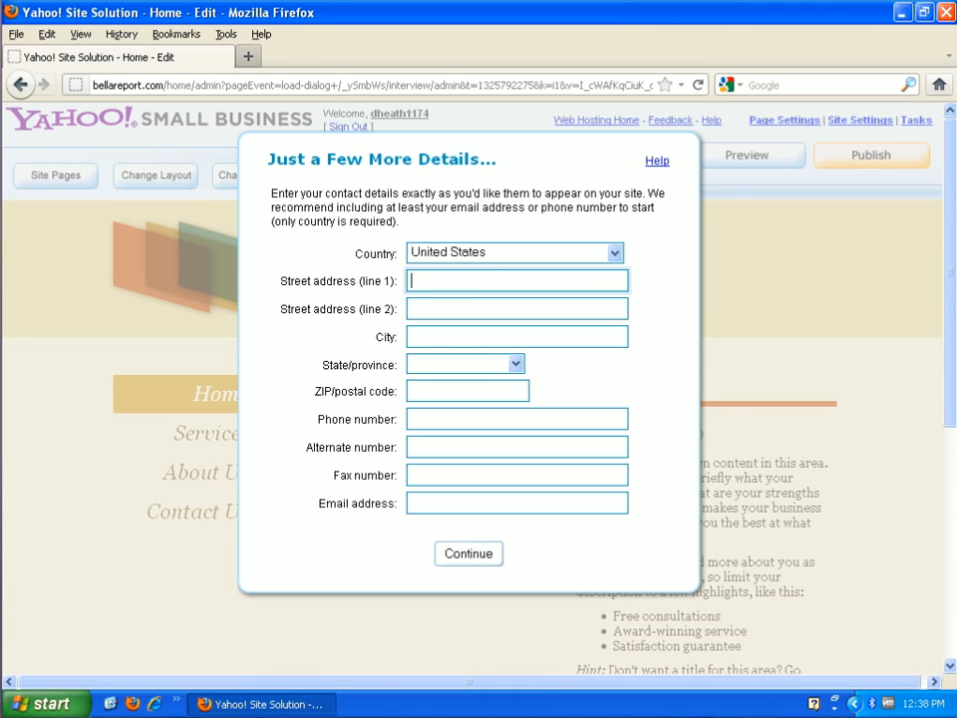
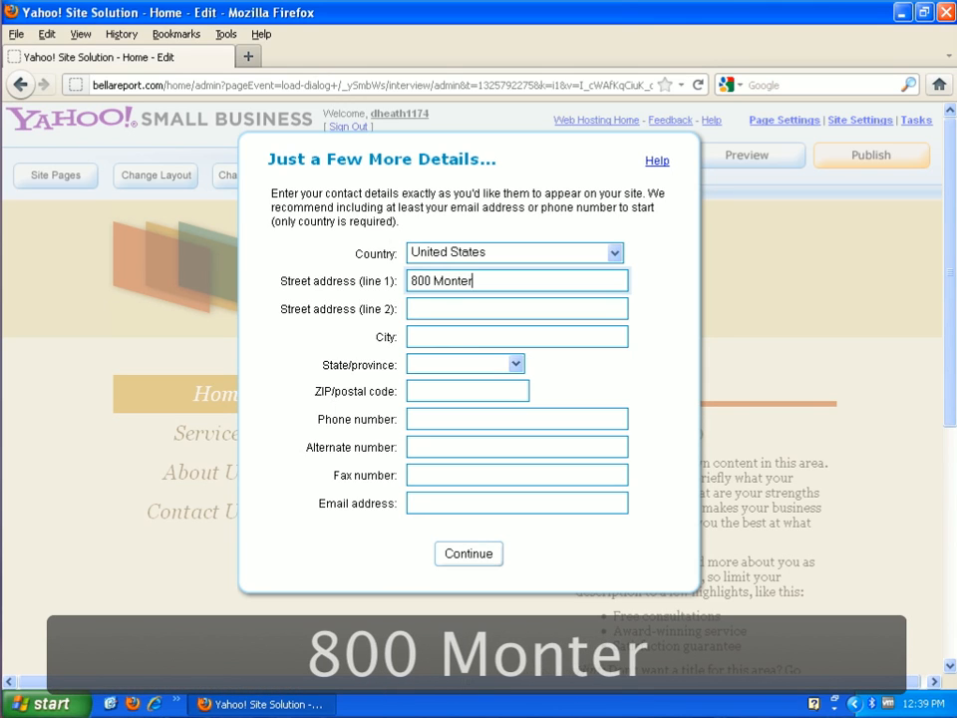
key(Tab)
key(Tab)
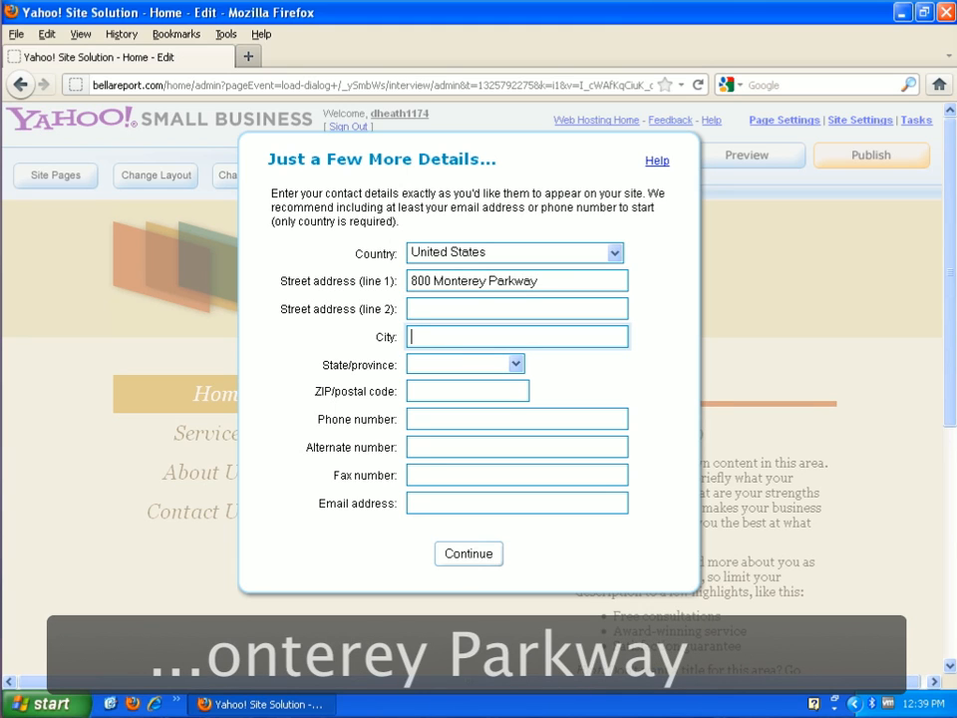
text(Denver)
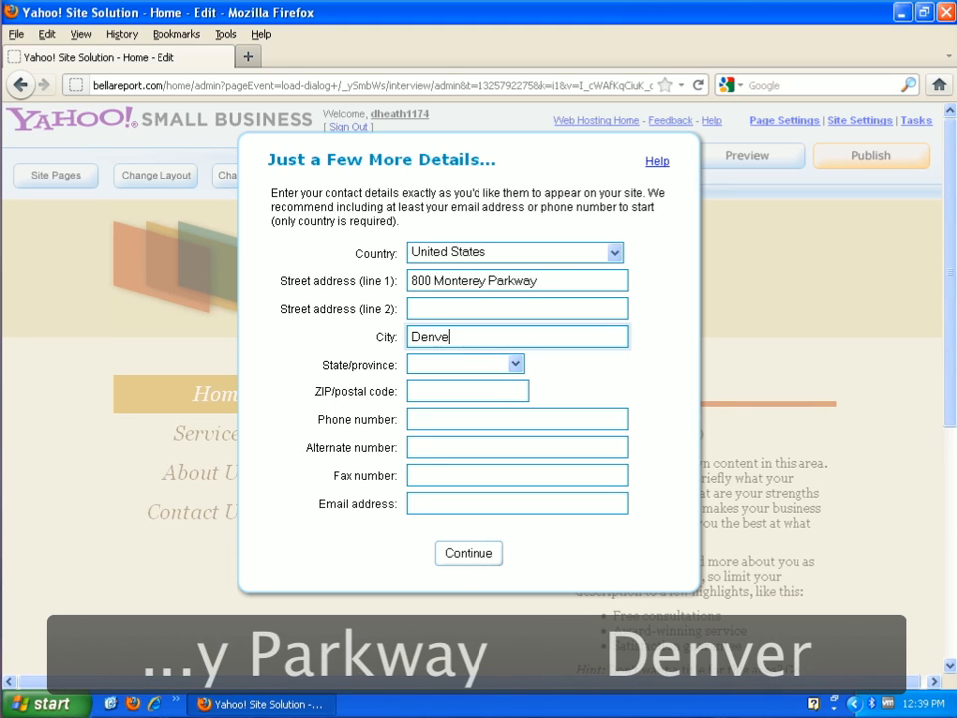
key(Tab)
key(c)
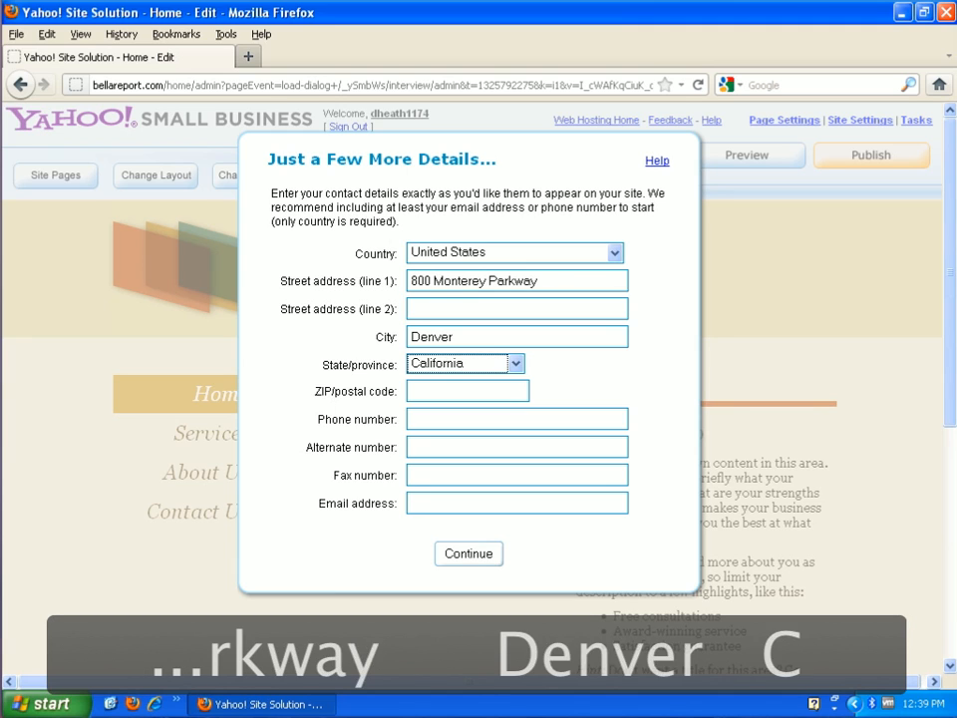
key(Left)
key(Down)
key(Down)
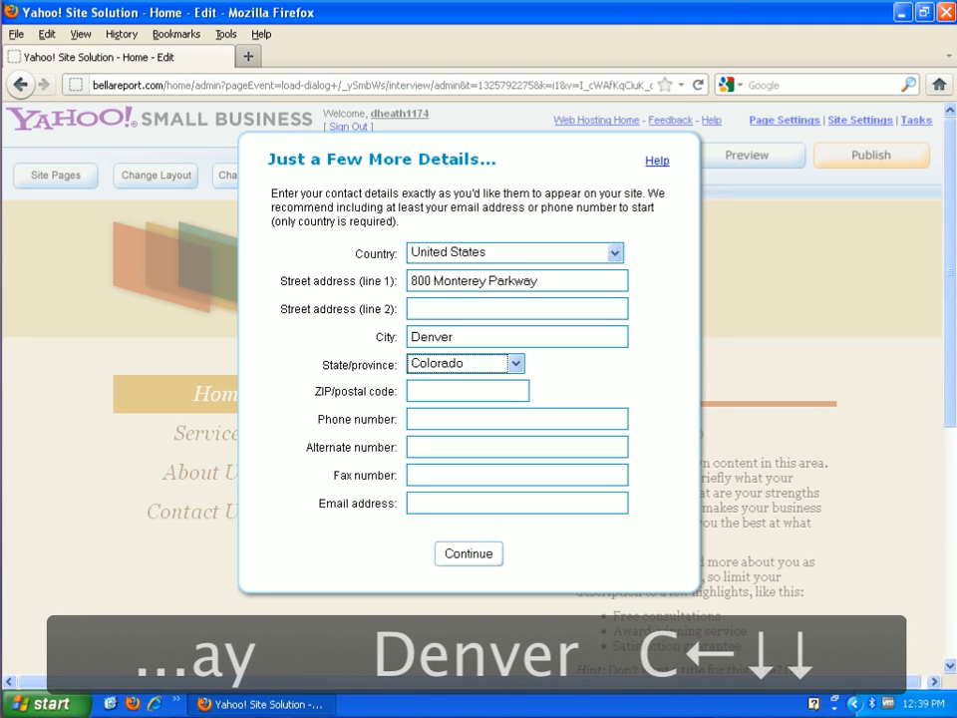
Enter the ZIP code and business phone number, then submit the contact details
key(Tab)
text(80430)
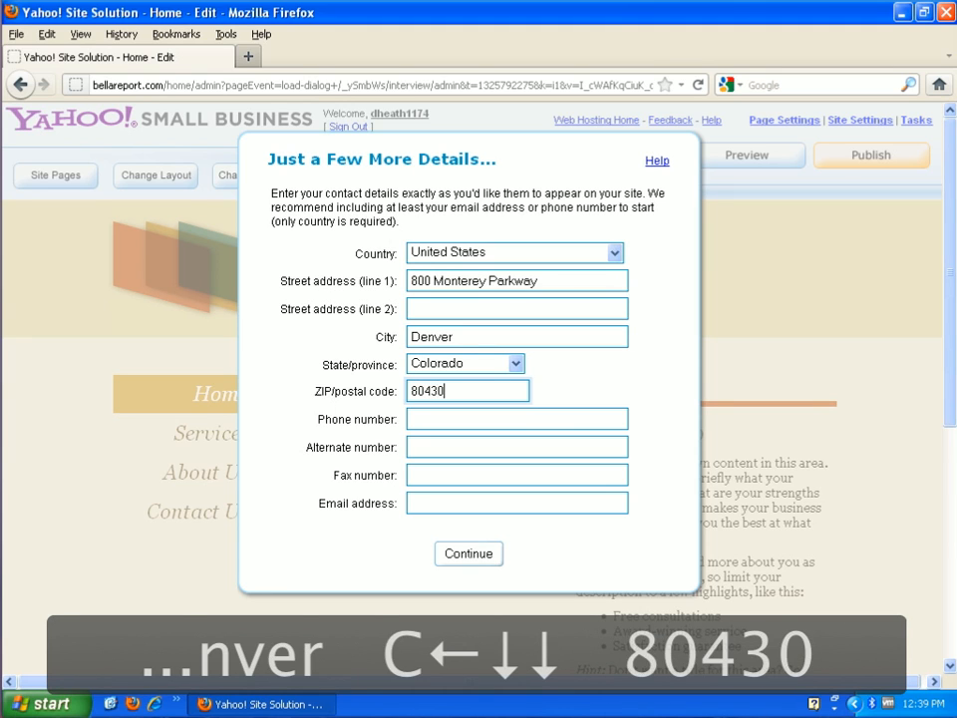
key(BackSpace)
text(9)
key(Tab)
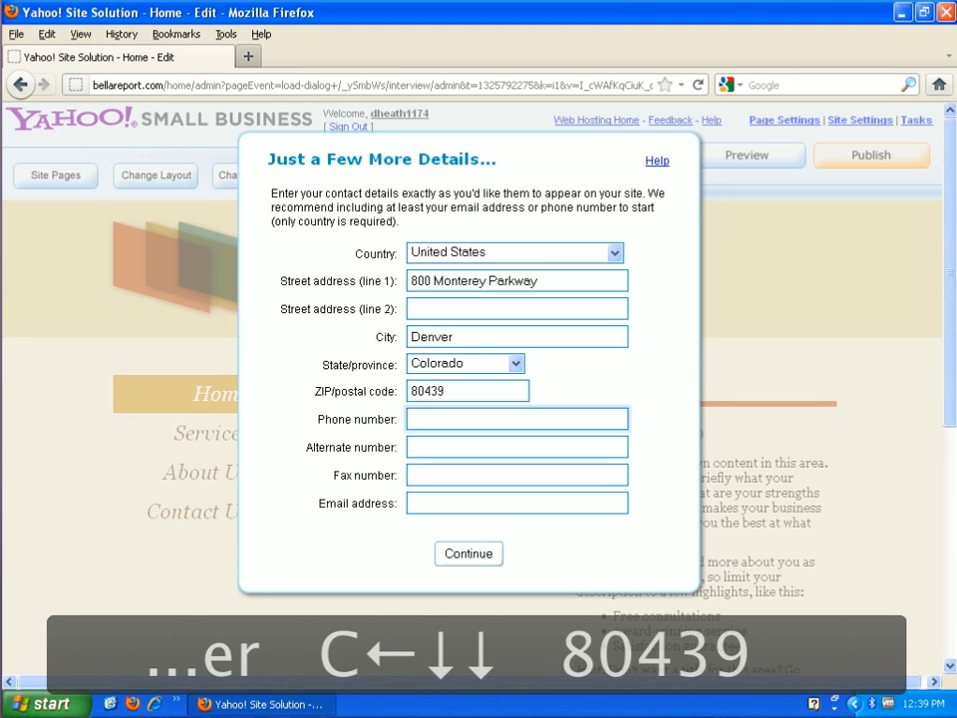
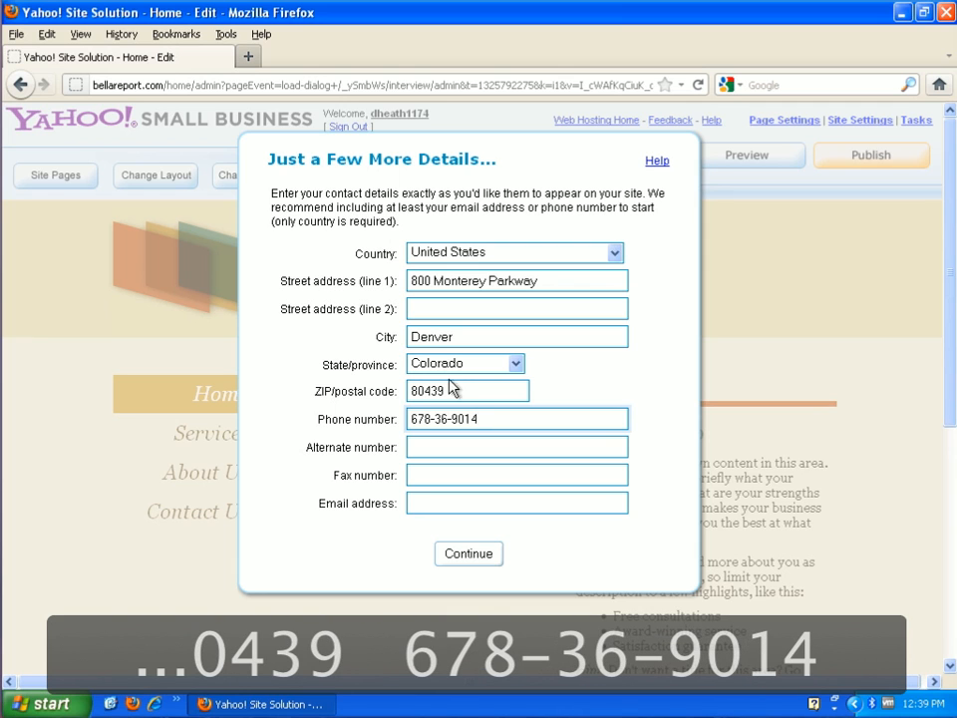
click(484, 558)
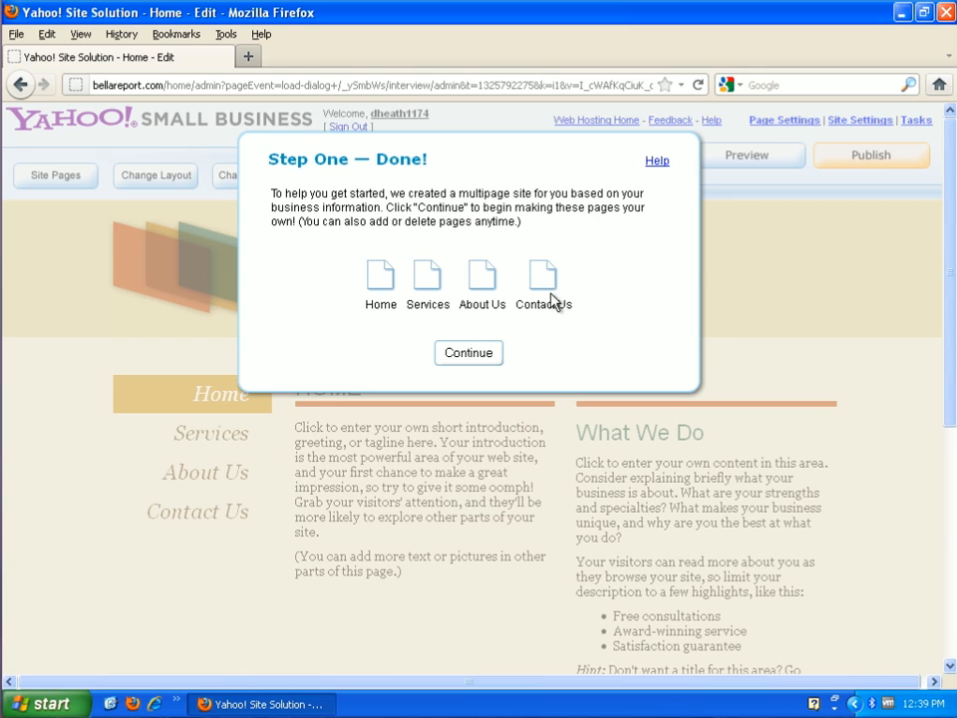
Accept the generated Home, Services, About Us and Contact Us pages and close the Tasks list
click(487, 354)
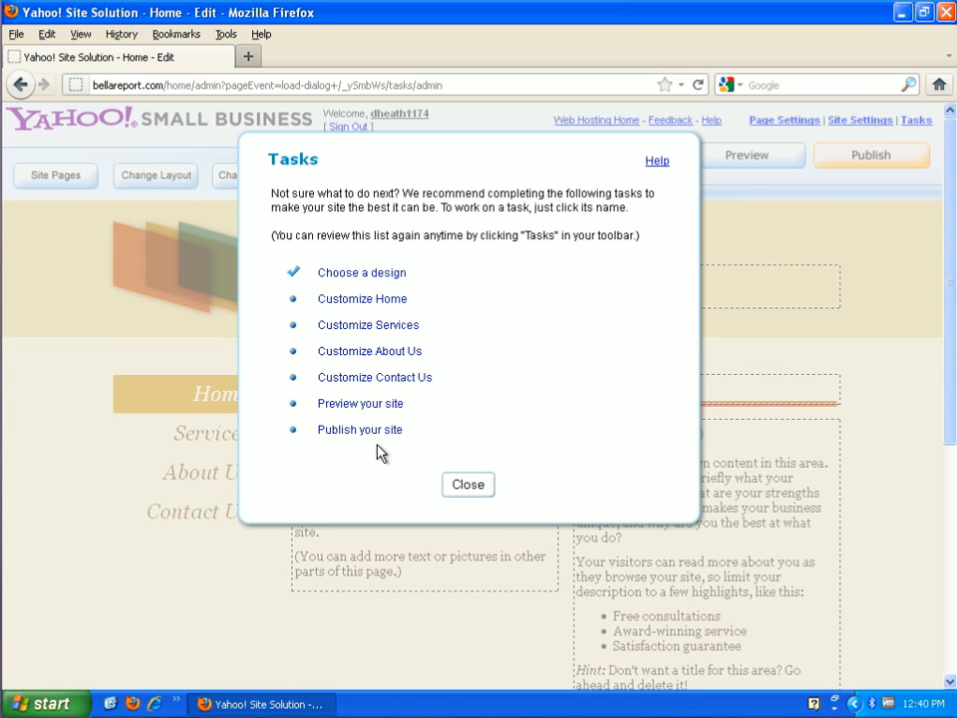
click(483, 487)
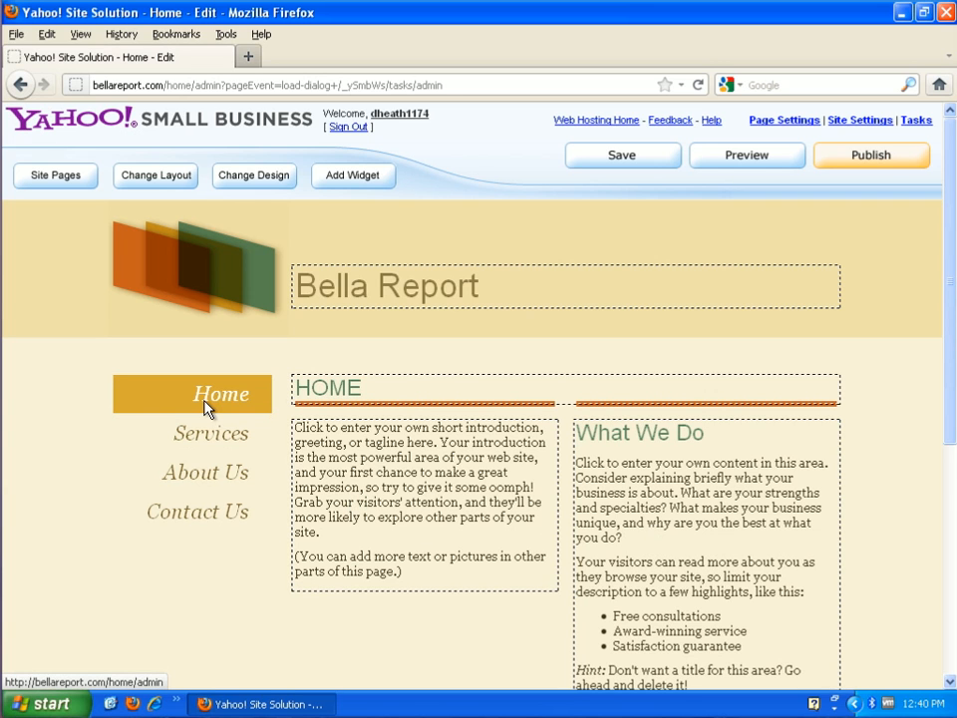
click(208, 445)
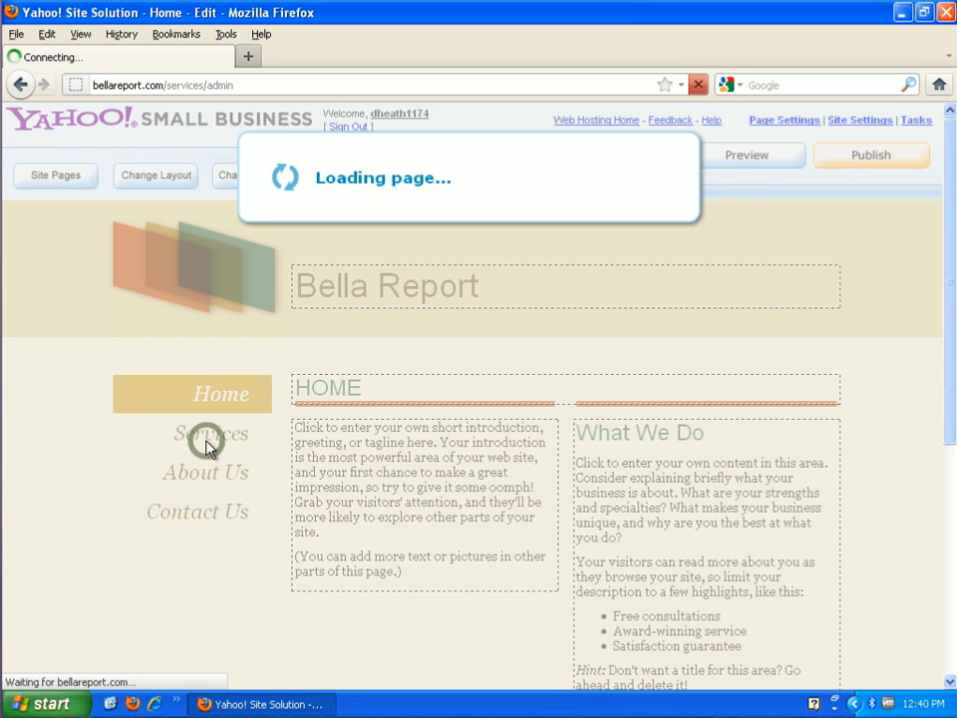
click(207, 486)
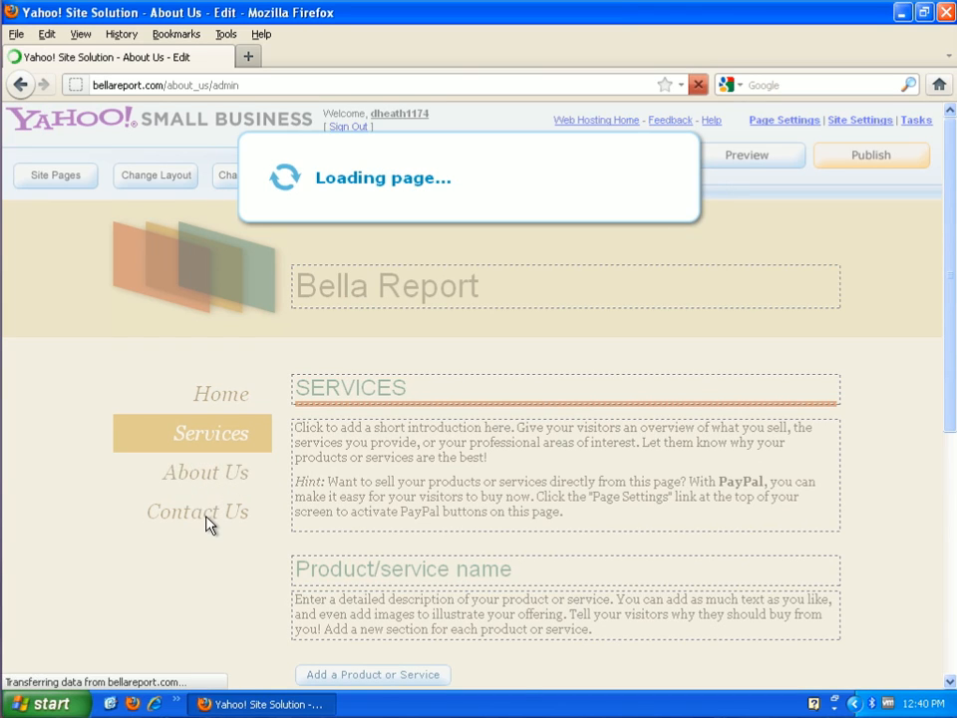
click(207, 520)
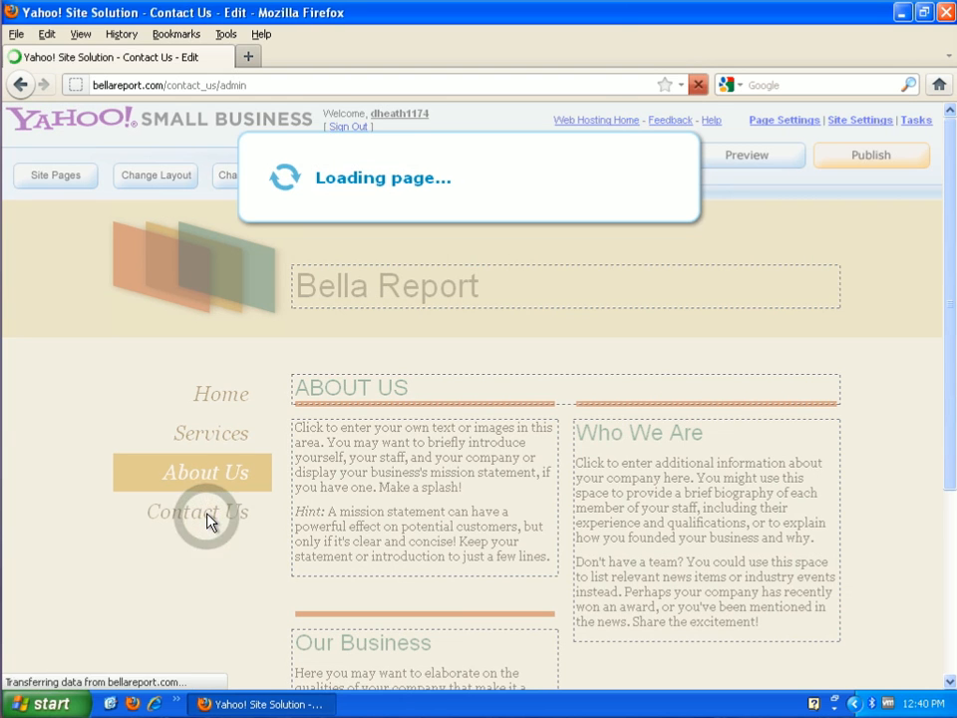
click(210, 393)
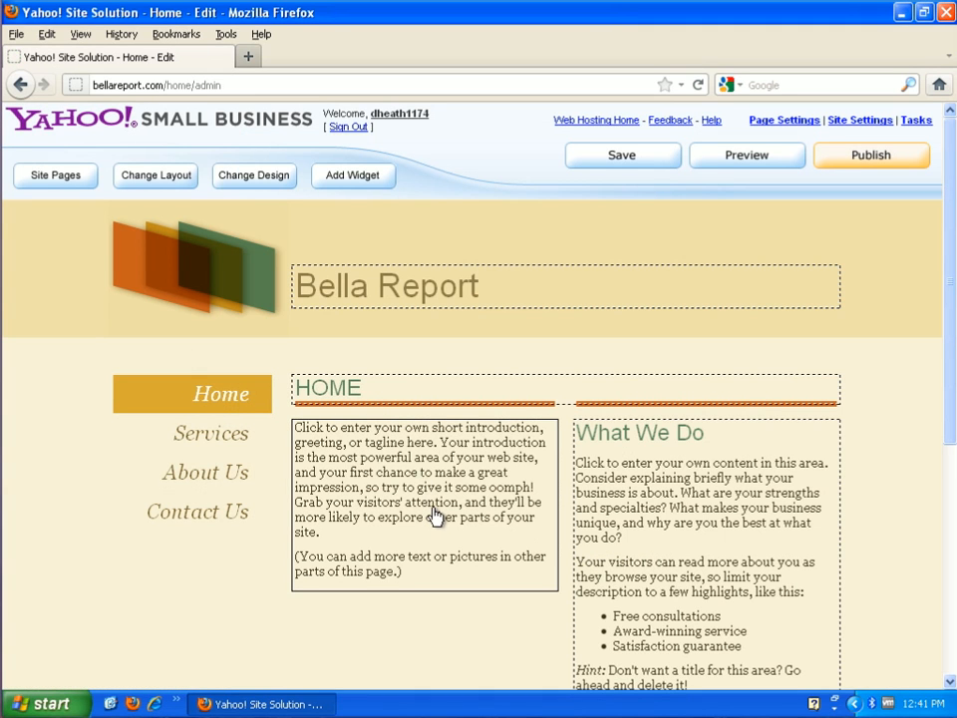
click(385, 533)
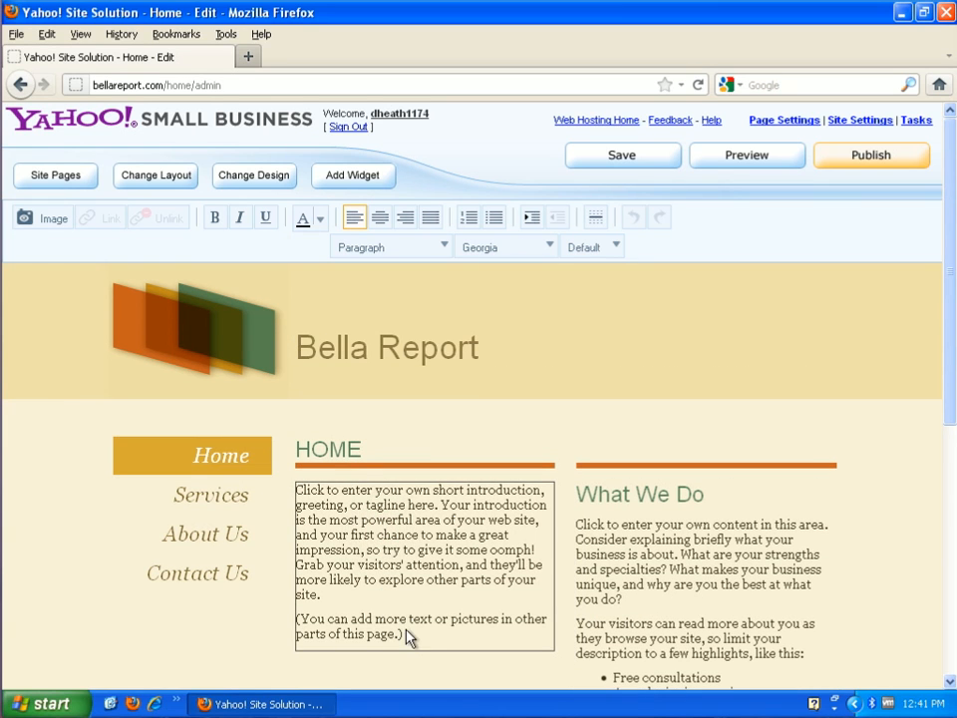
Replace the Home intro with 'There is enough bad news in the world, so this web site is dedicated to only good news.'
drag(413, 641, 296, 489)
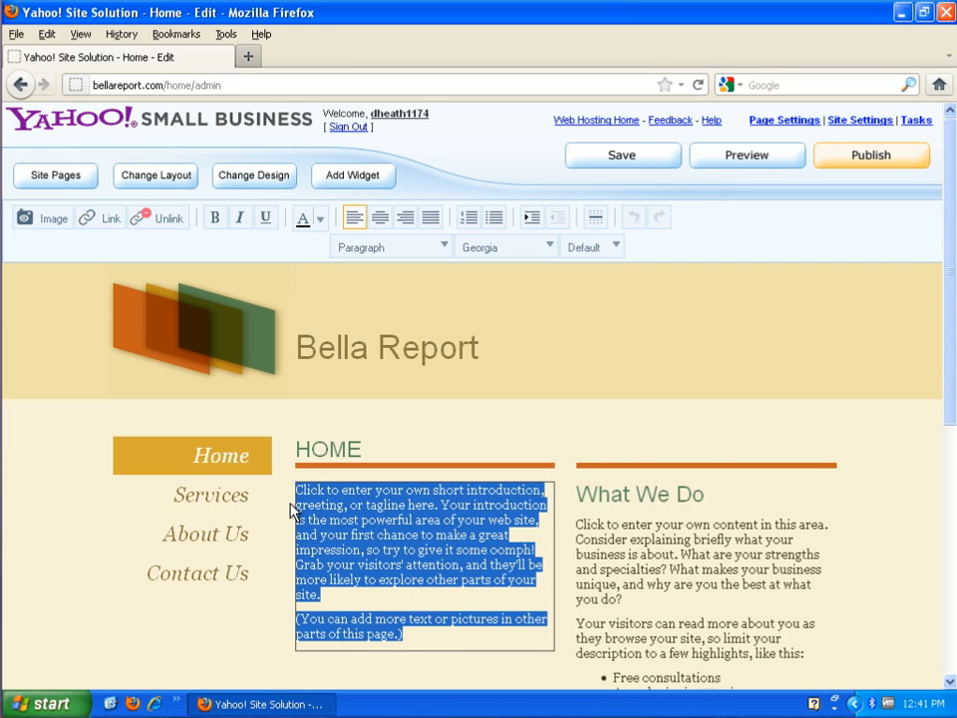
text(There)
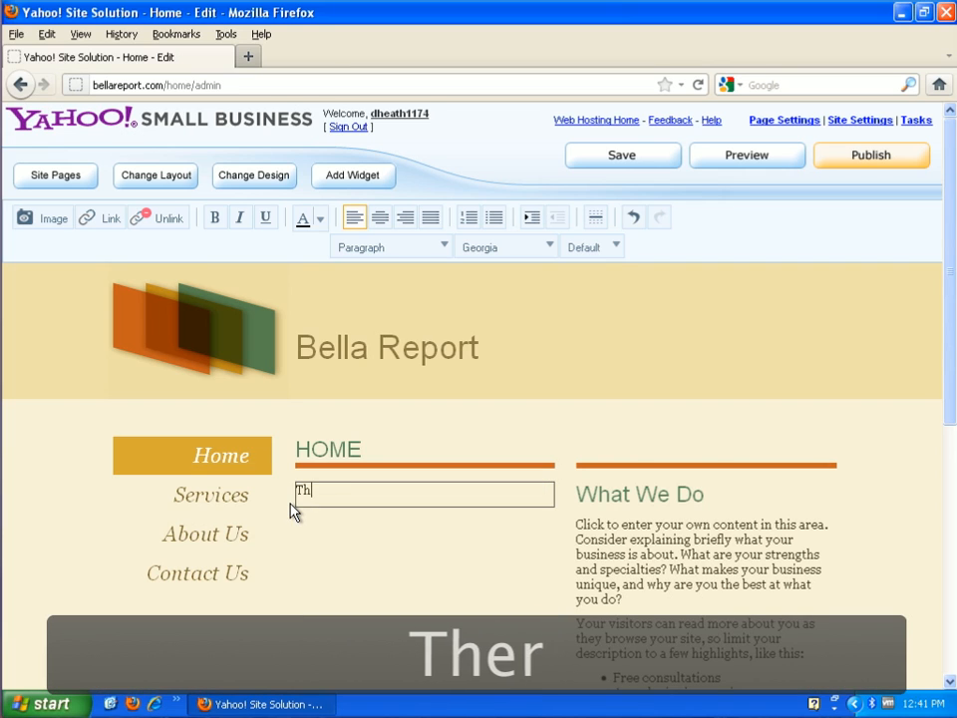
text(enought)
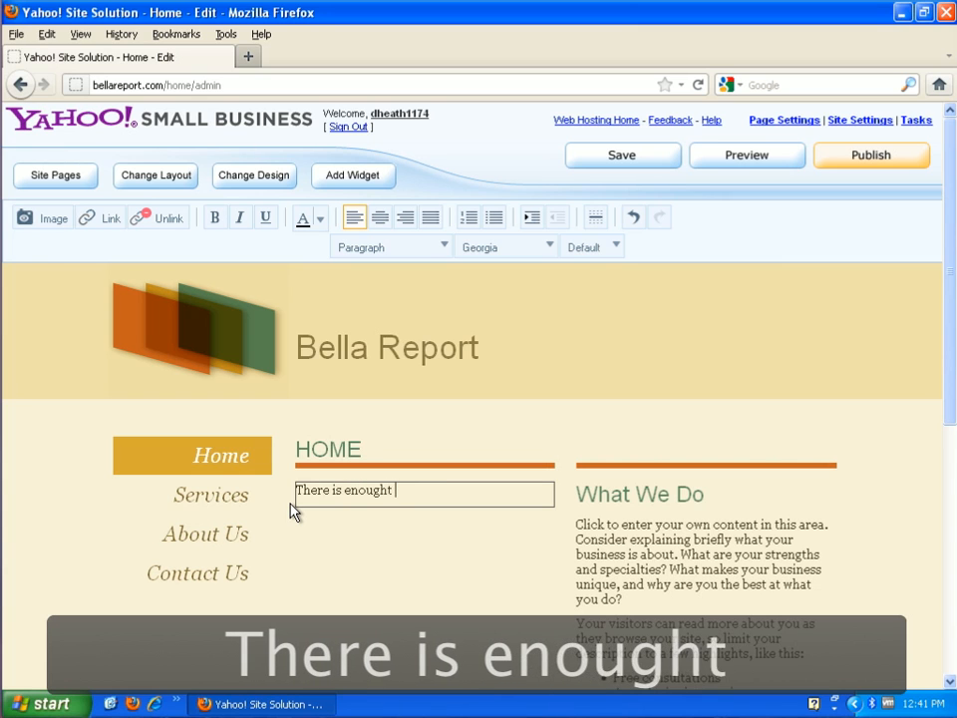
key(BackSpace)
text(badd)
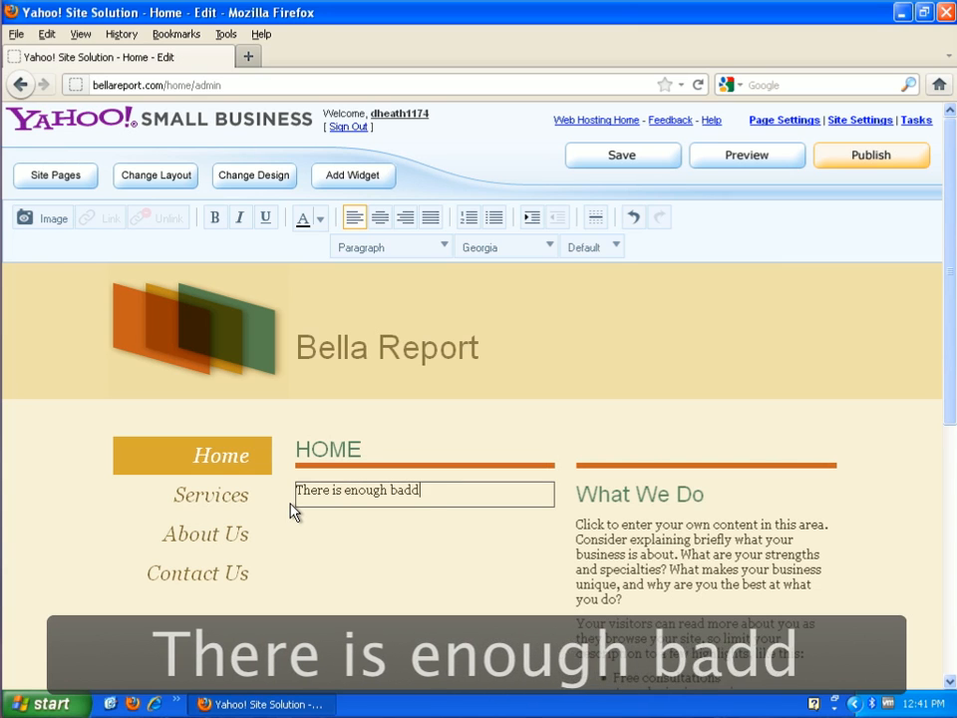
key(BackSpace)
text(news)
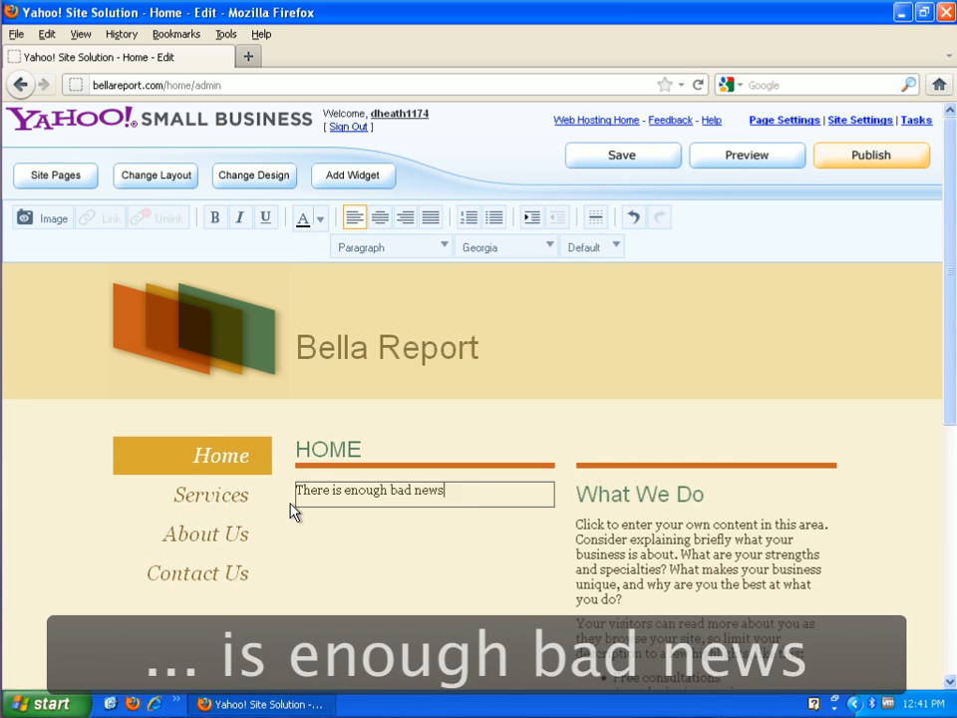
text( in the world, so this web s)
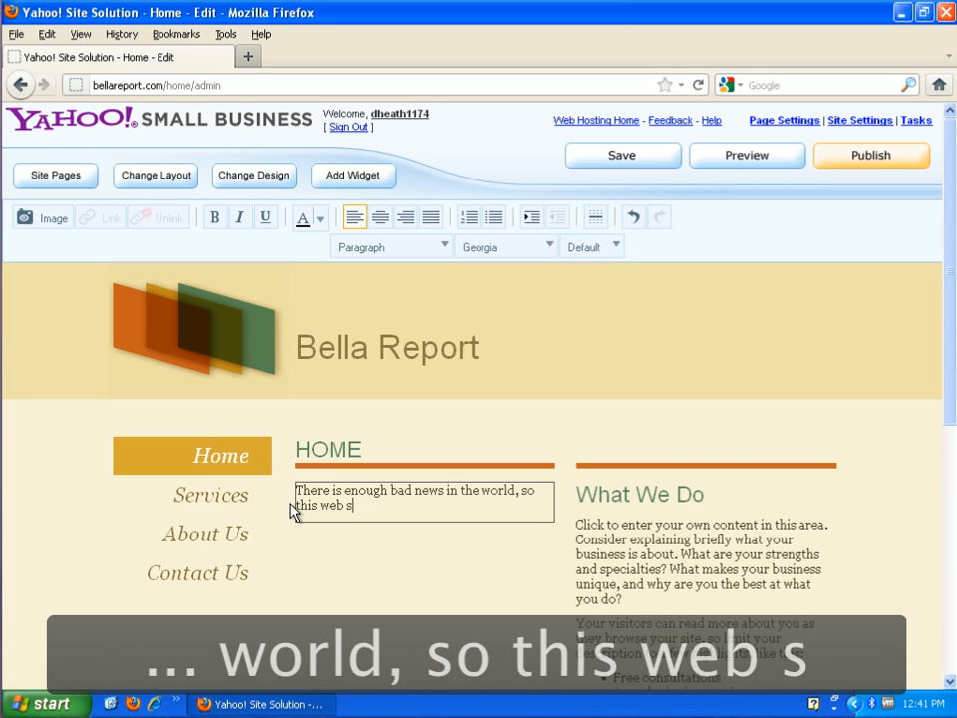
text(ite is de)
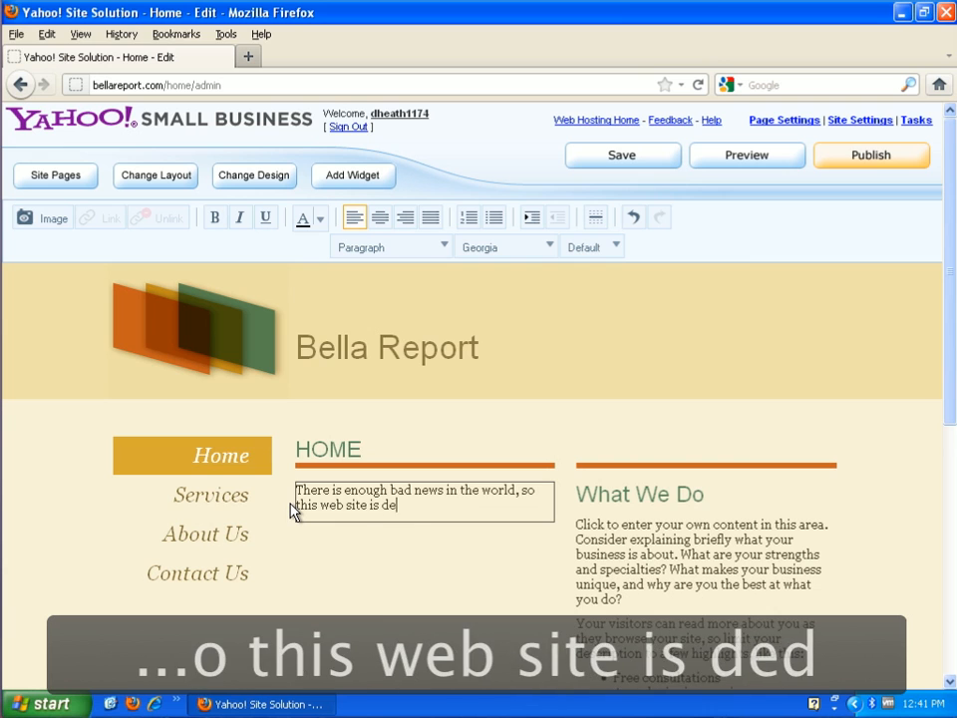
text(dicated t)
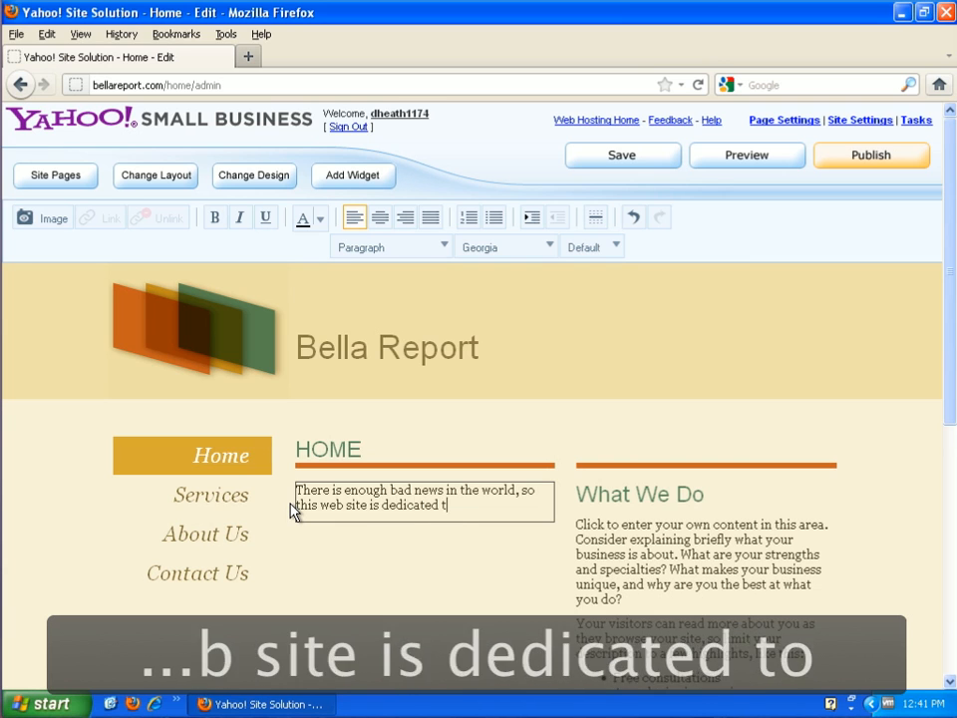
text(o only good )
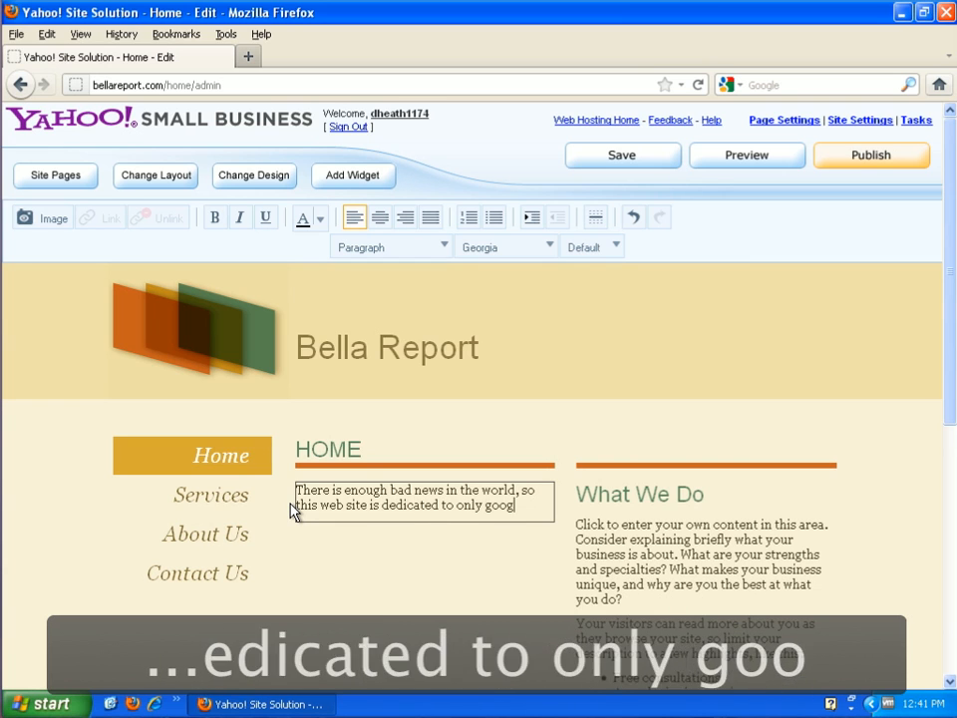
text(noe)
key(BackSpace)
key(BackSpace)
text(ews.)
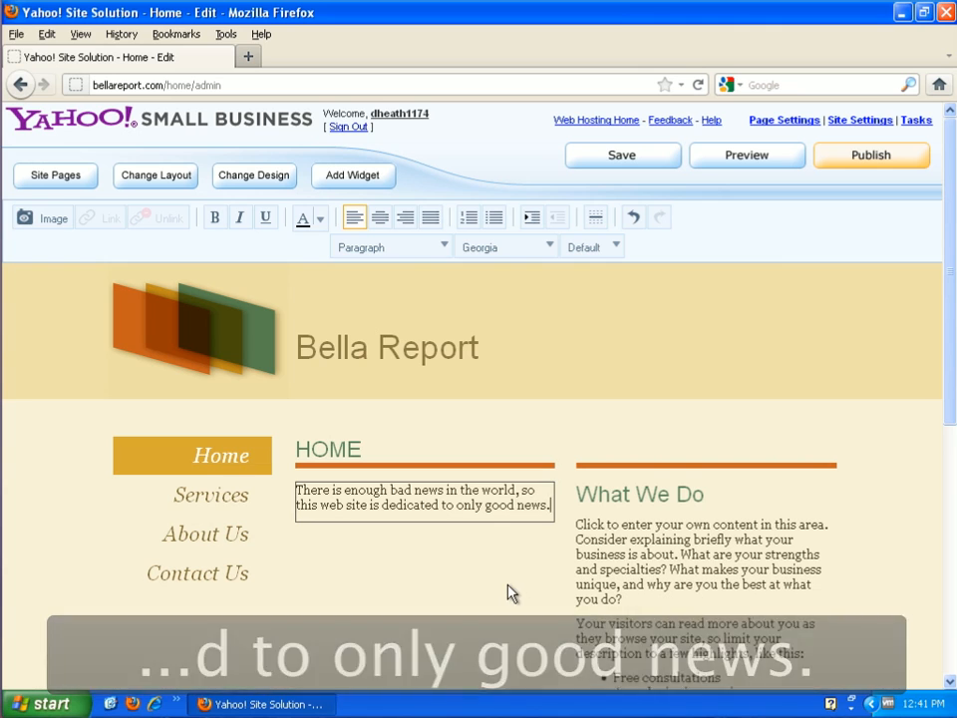
click(508, 592)
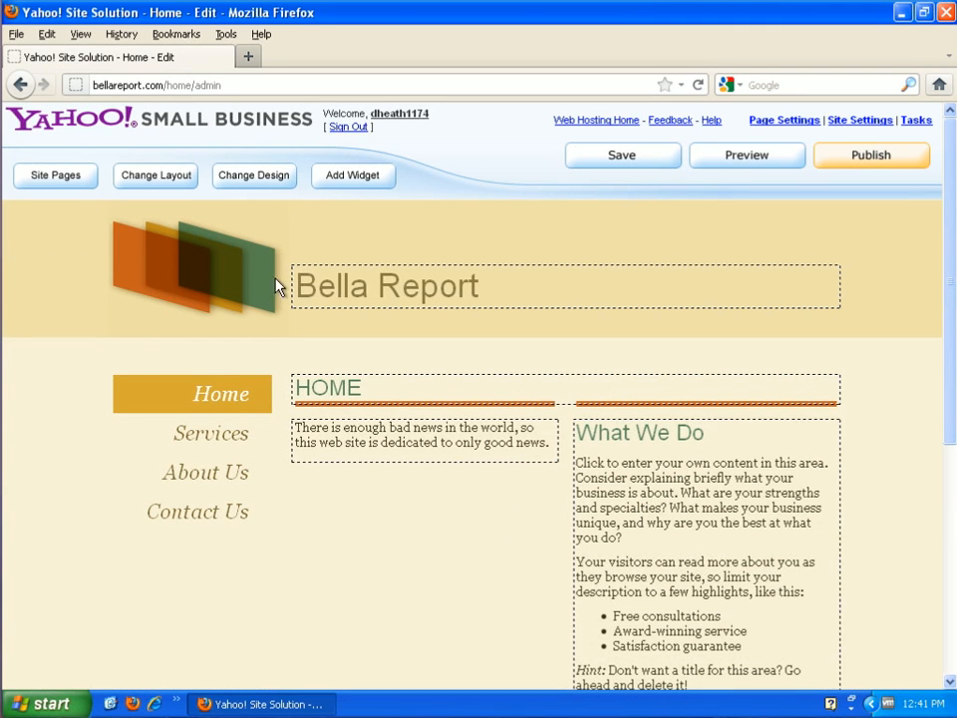
click(210, 437)
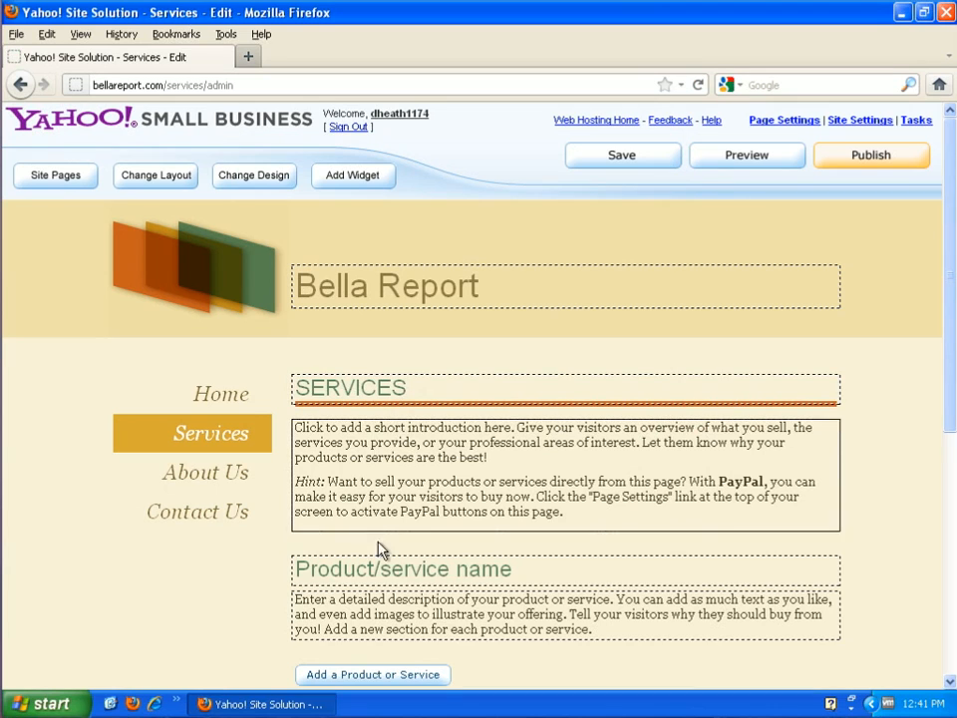
Add two more product/service sections and click into their headings and descriptions
click(371, 676)
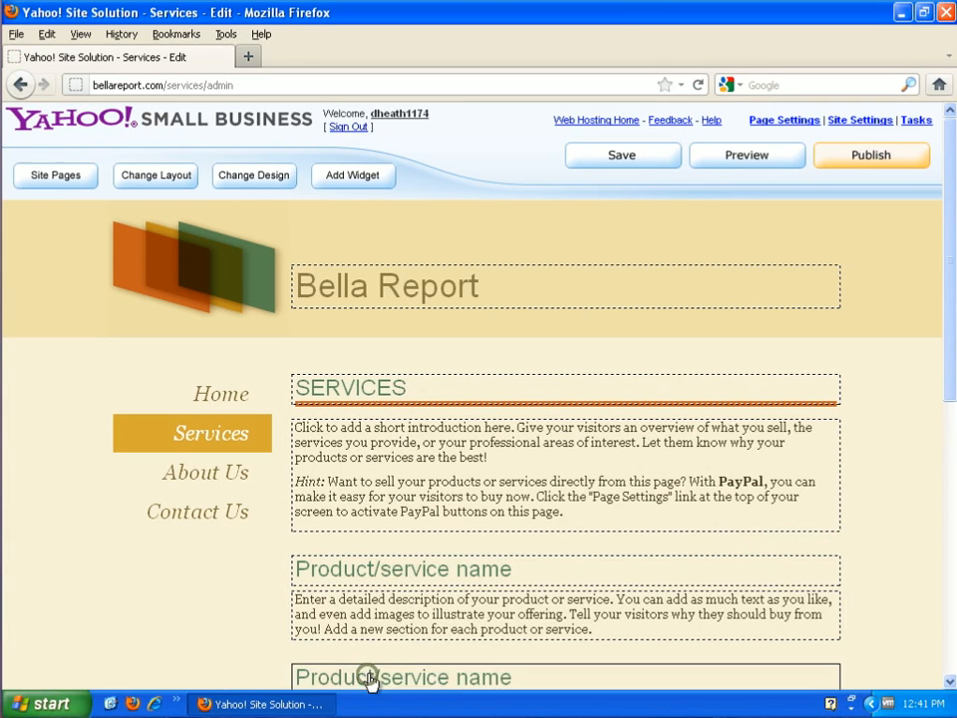
scroll(367, 679, down, 3)
click(416, 481)
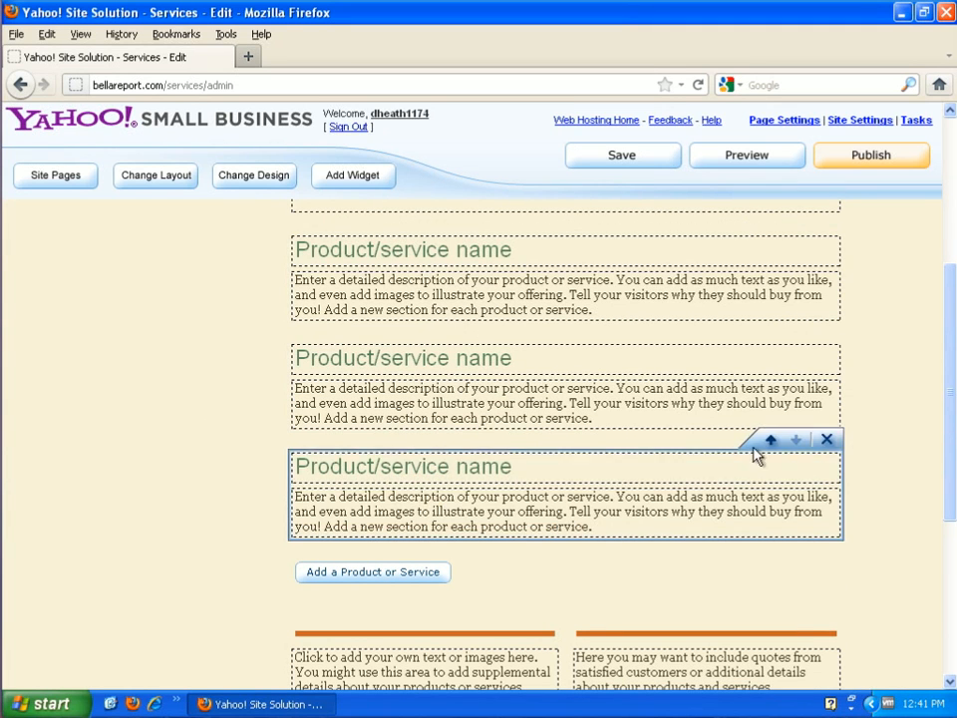
click(804, 515)
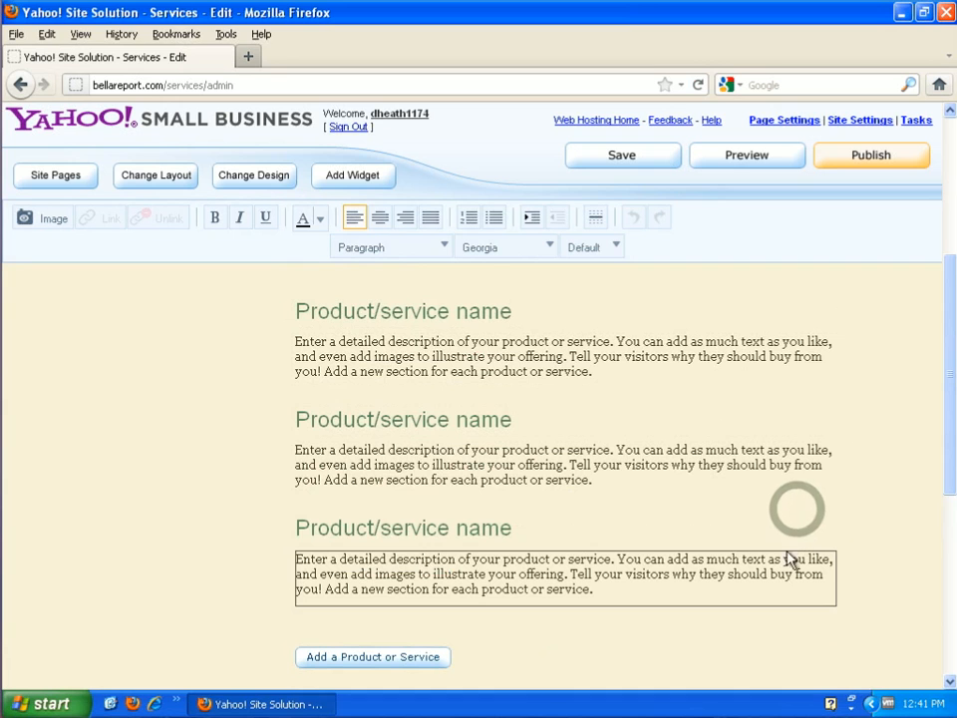
click(413, 538)
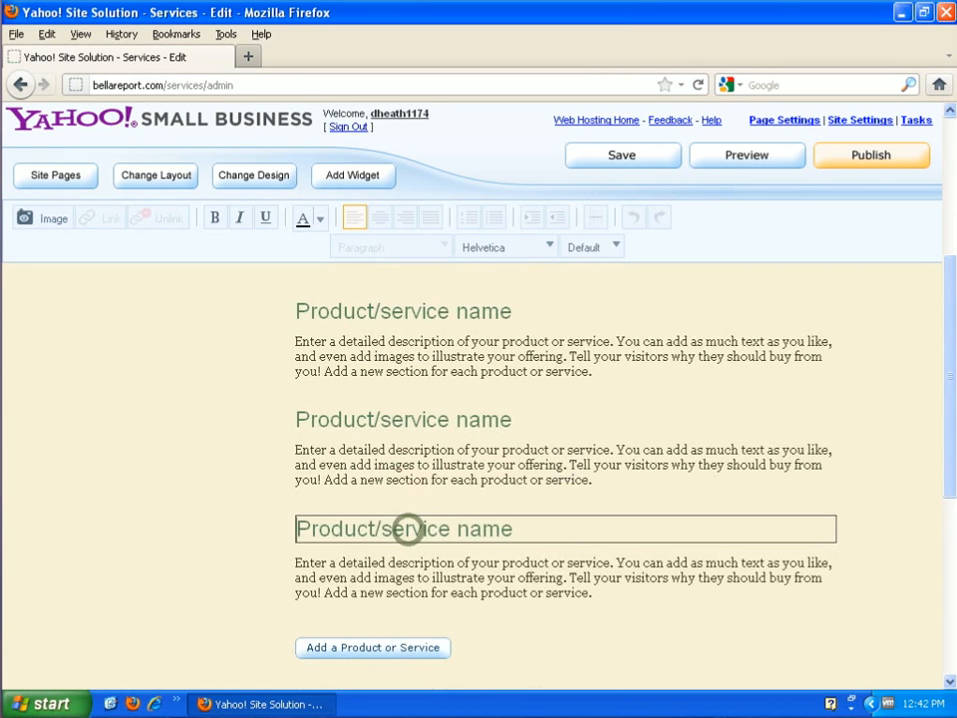
click(436, 454)
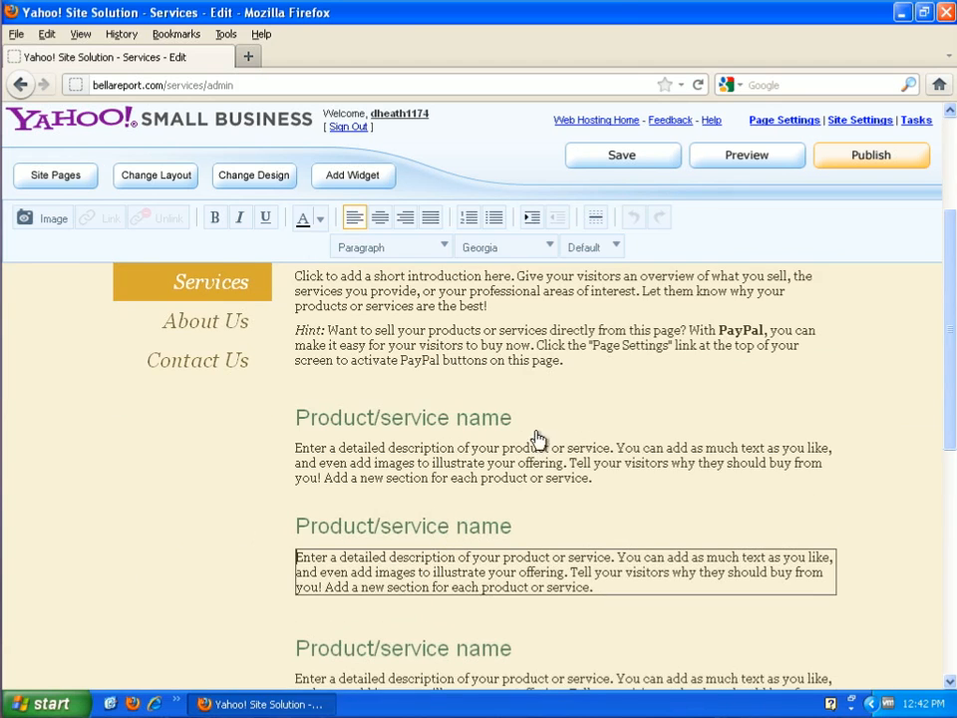
click(334, 417)
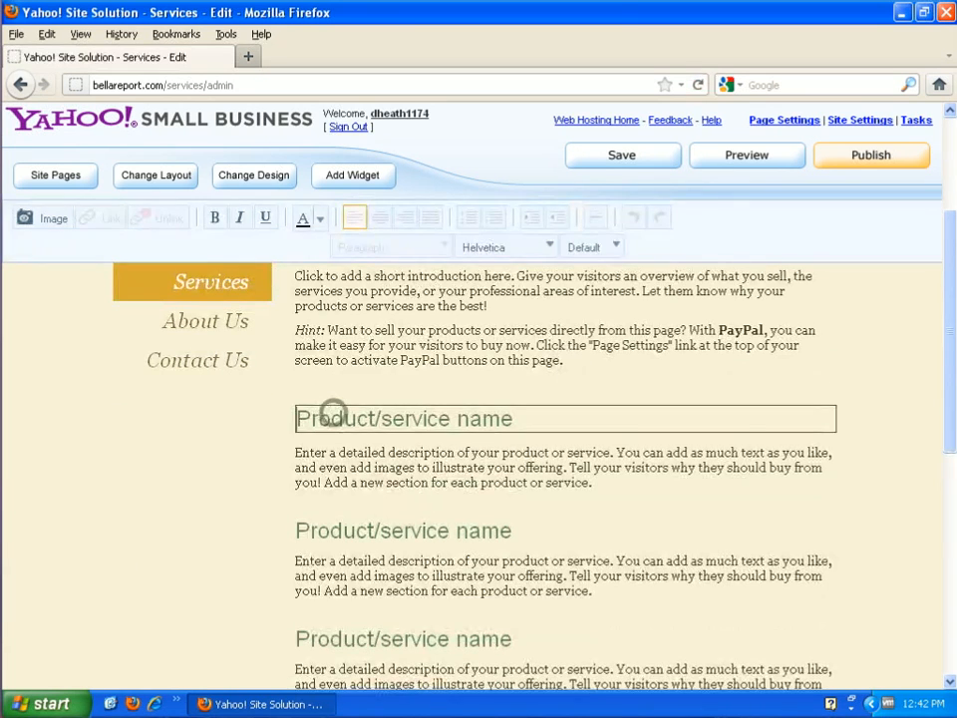
click(423, 472)
scroll(453, 512, down, 7)
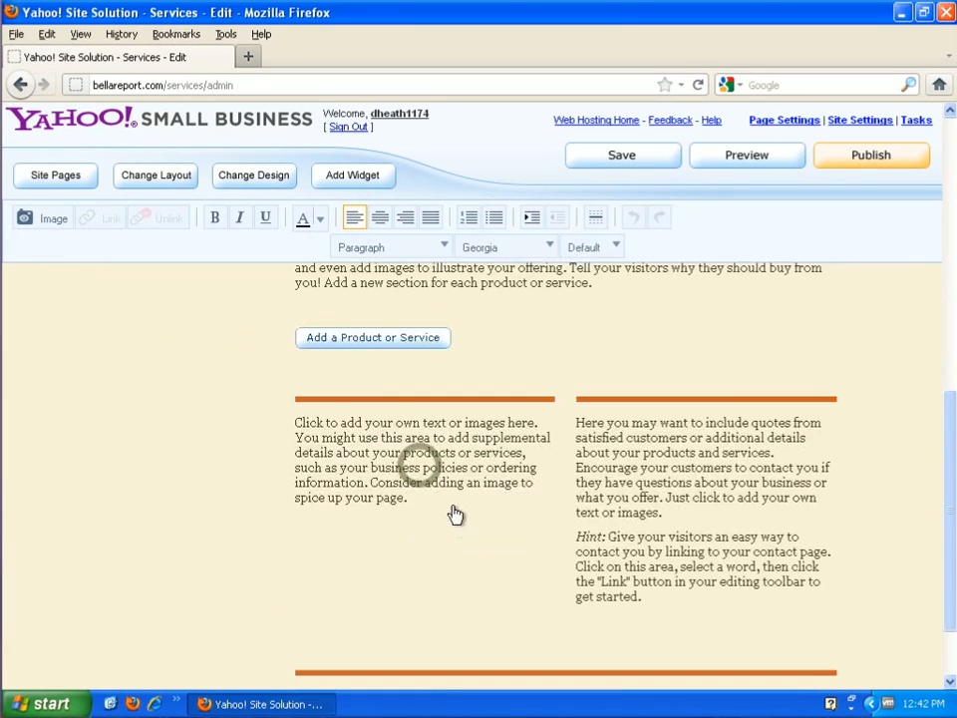
Add a fourth section, move it up and back down, then delete it
click(367, 340)
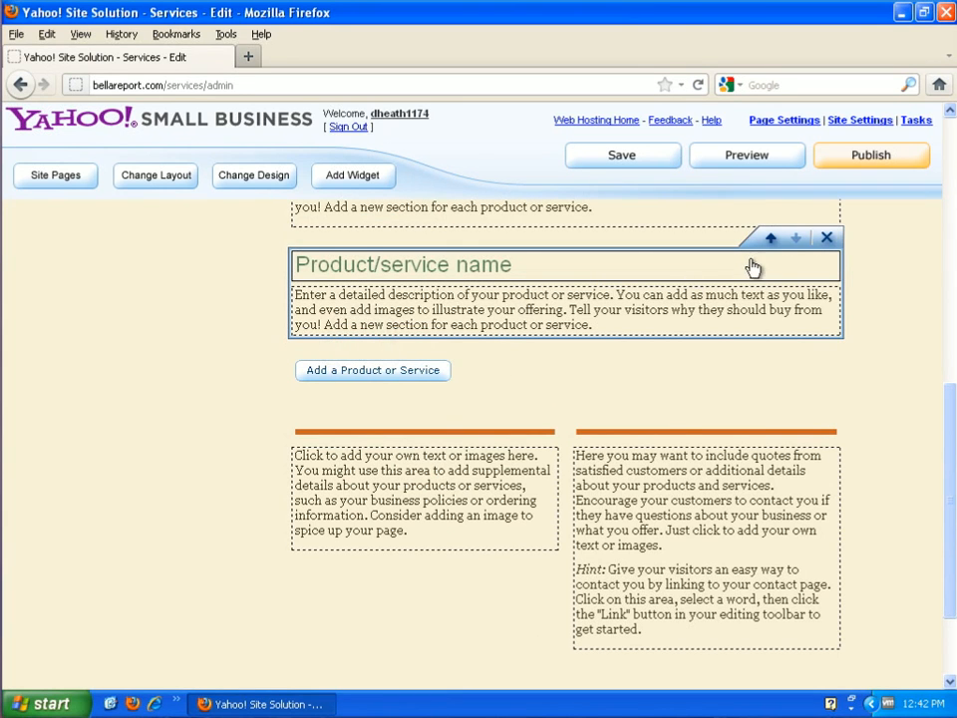
scroll(795, 259, up, 4)
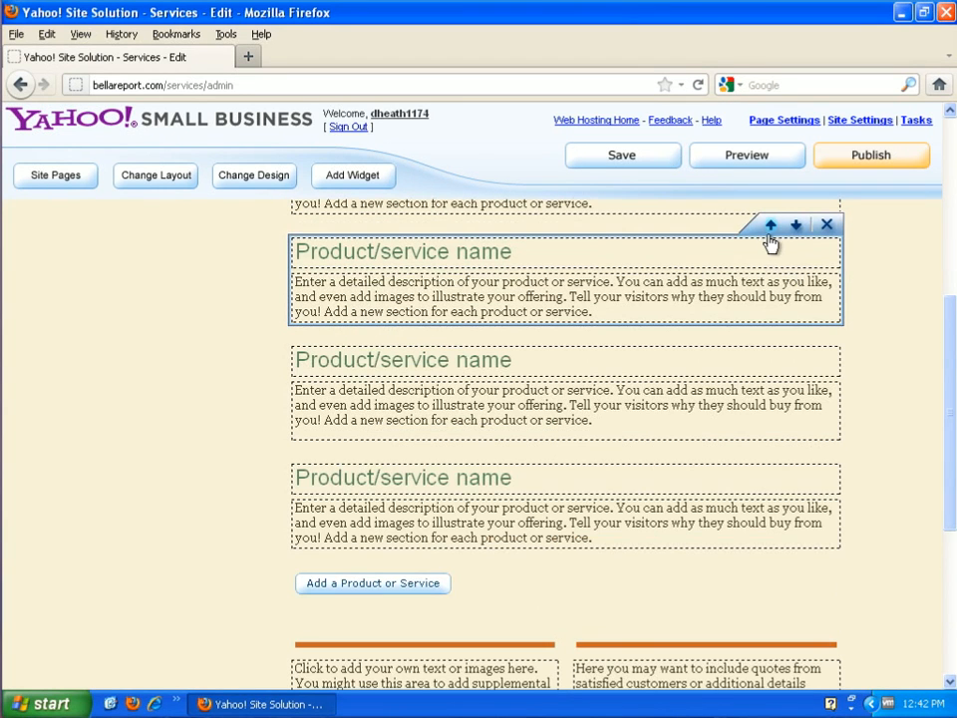
click(771, 228)
click(795, 227)
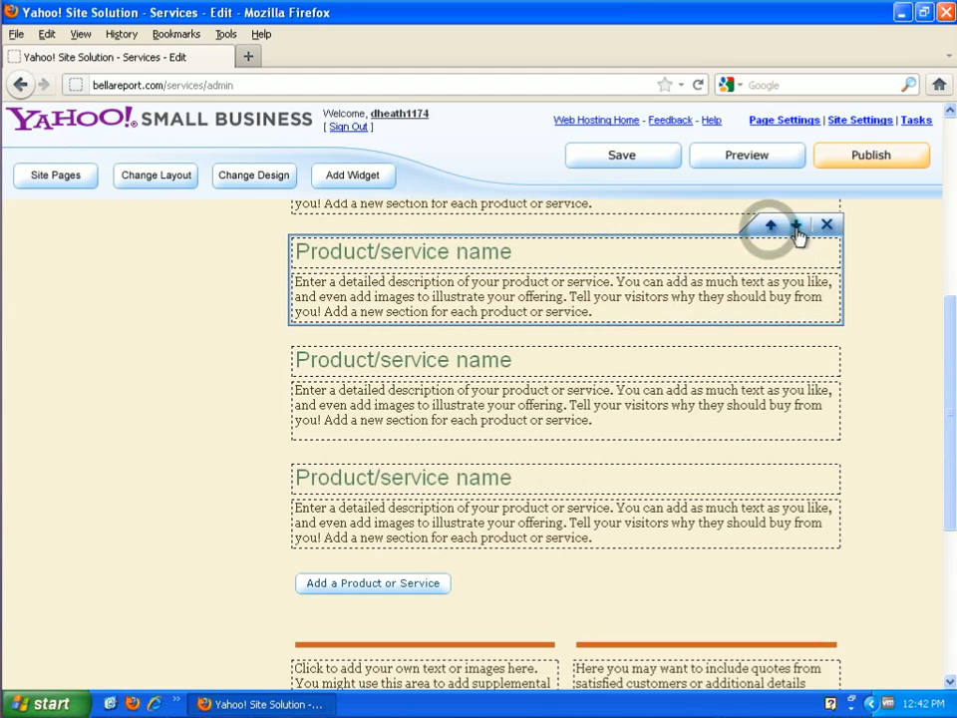
click(827, 225)
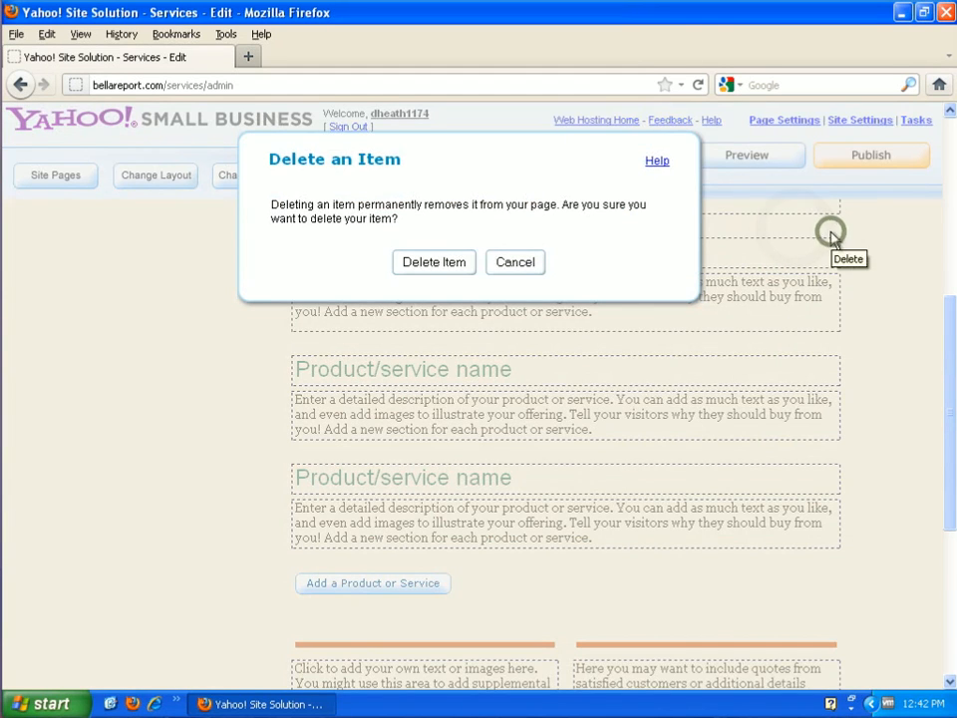
click(410, 263)
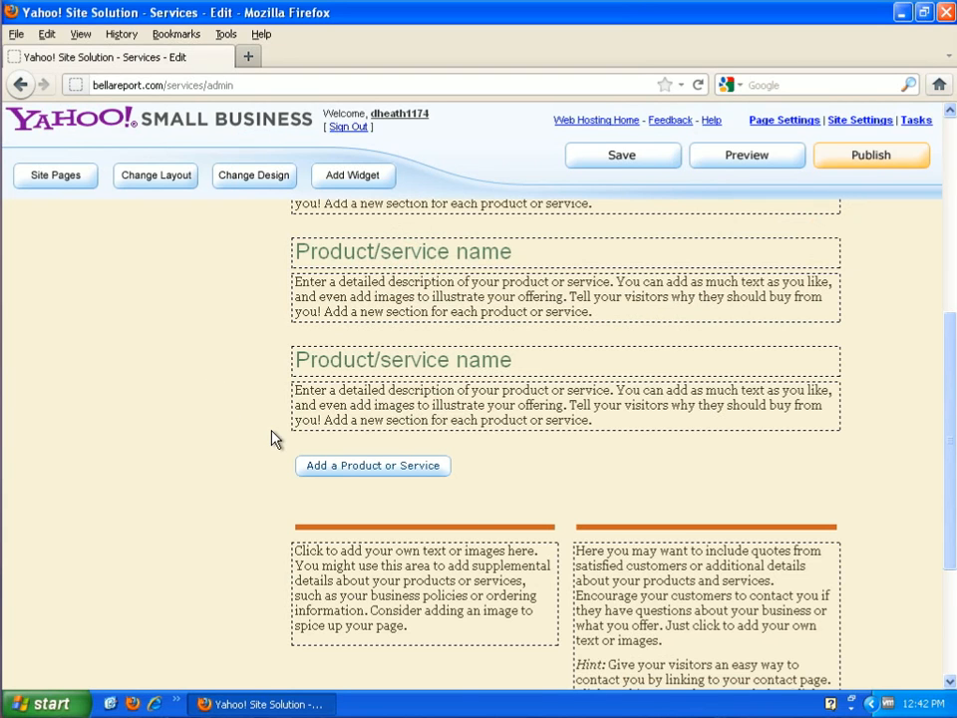
scroll(265, 450, up, 5)
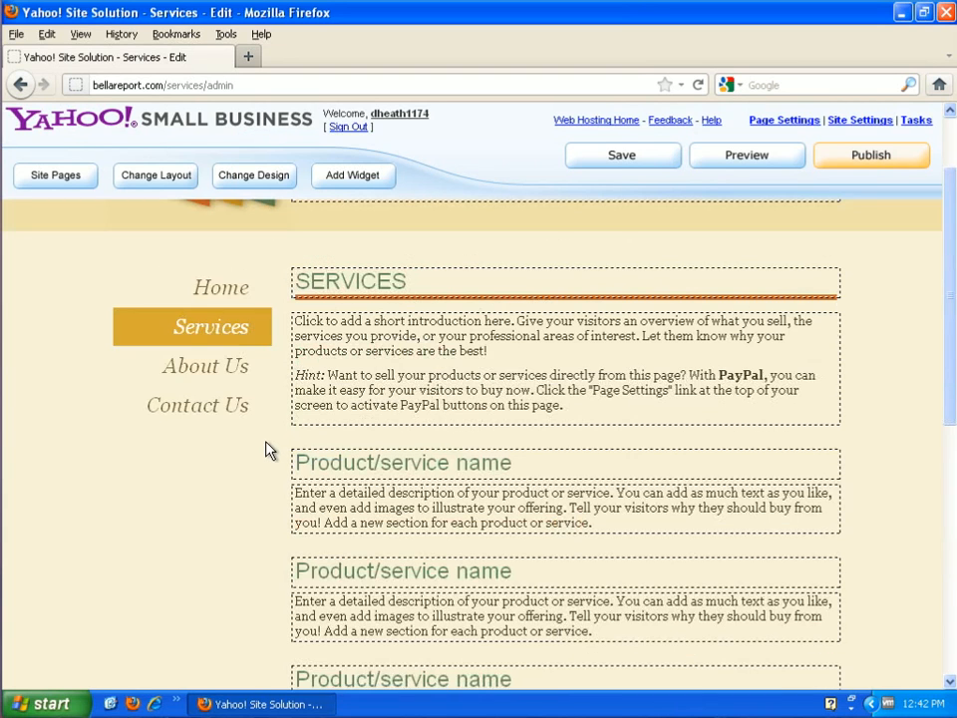
Review the About Us page, then move on to the Contact Us page
click(231, 384)
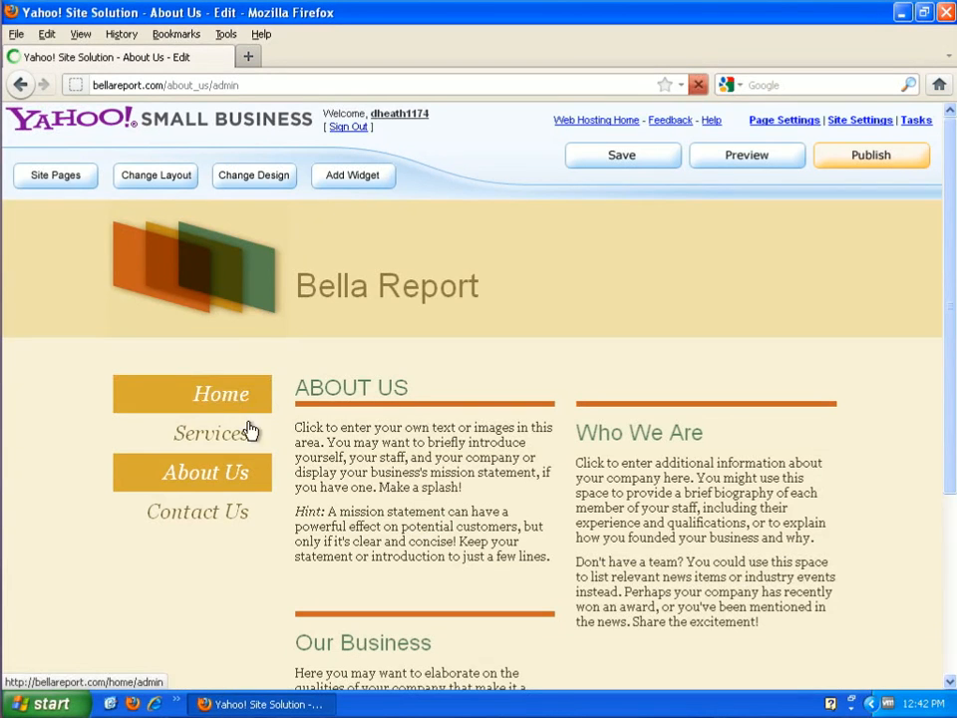
scroll(684, 524, down, 4)
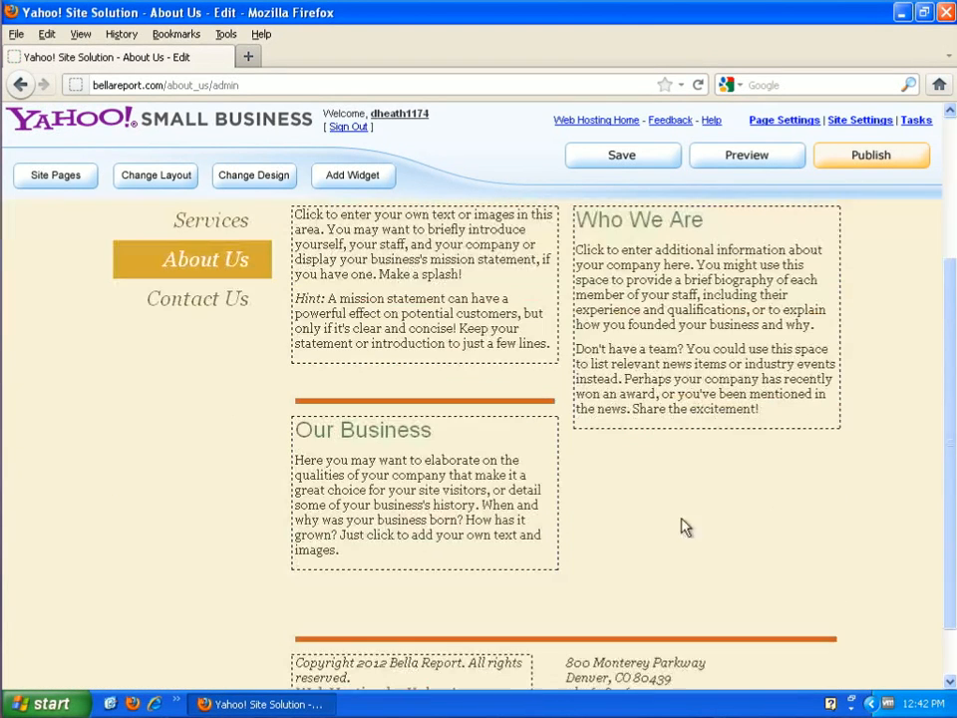
scroll(469, 529, up, 4)
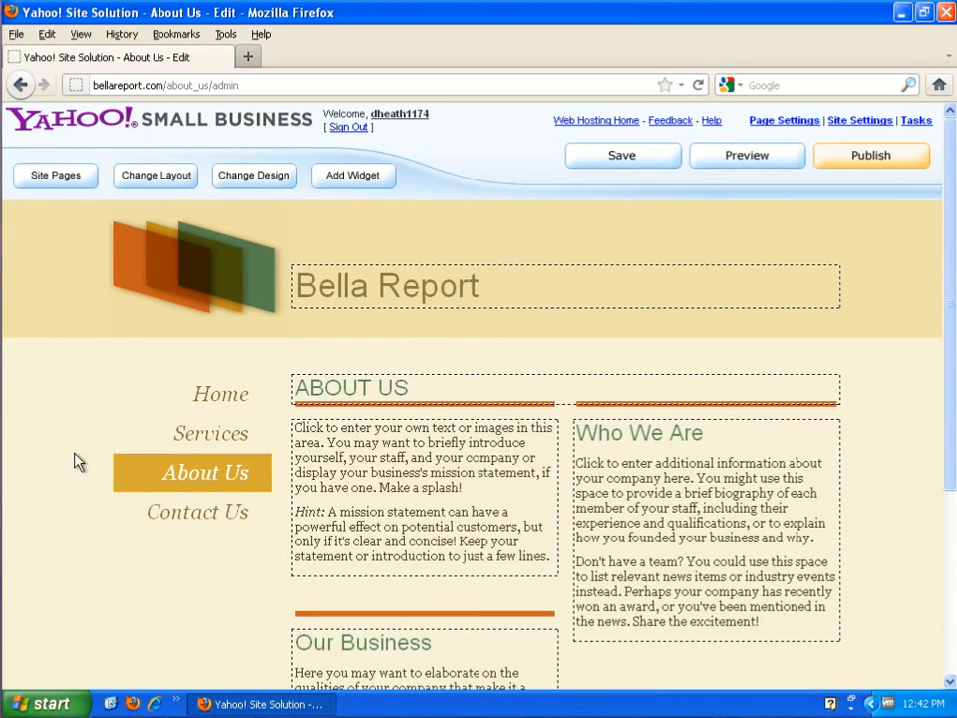
click(209, 513)
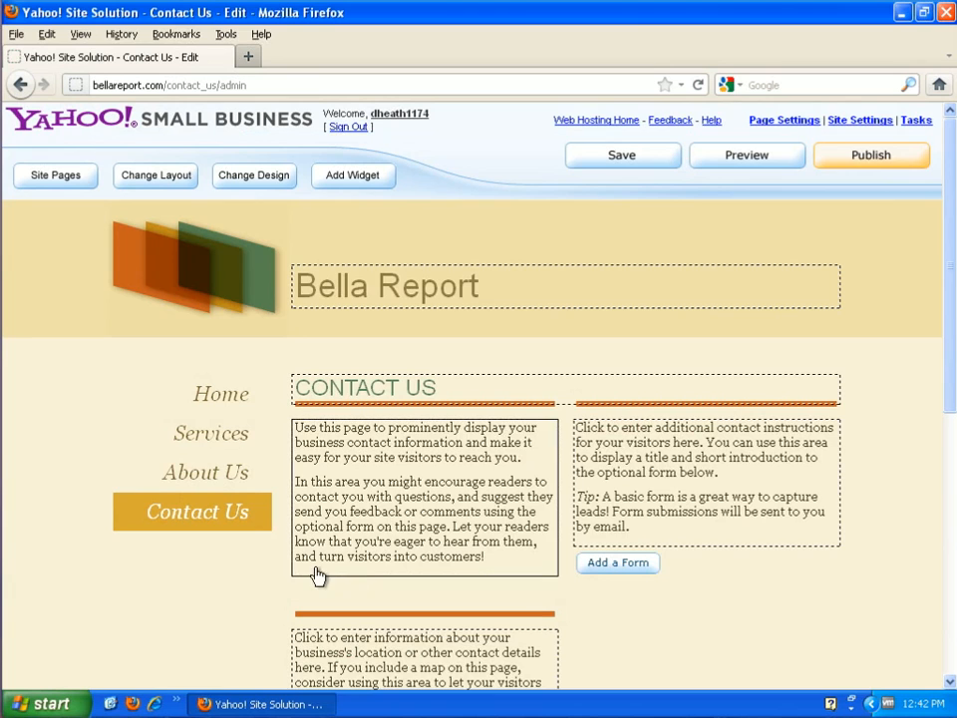
scroll(737, 624, down, 4)
mouse_move(483, 620)
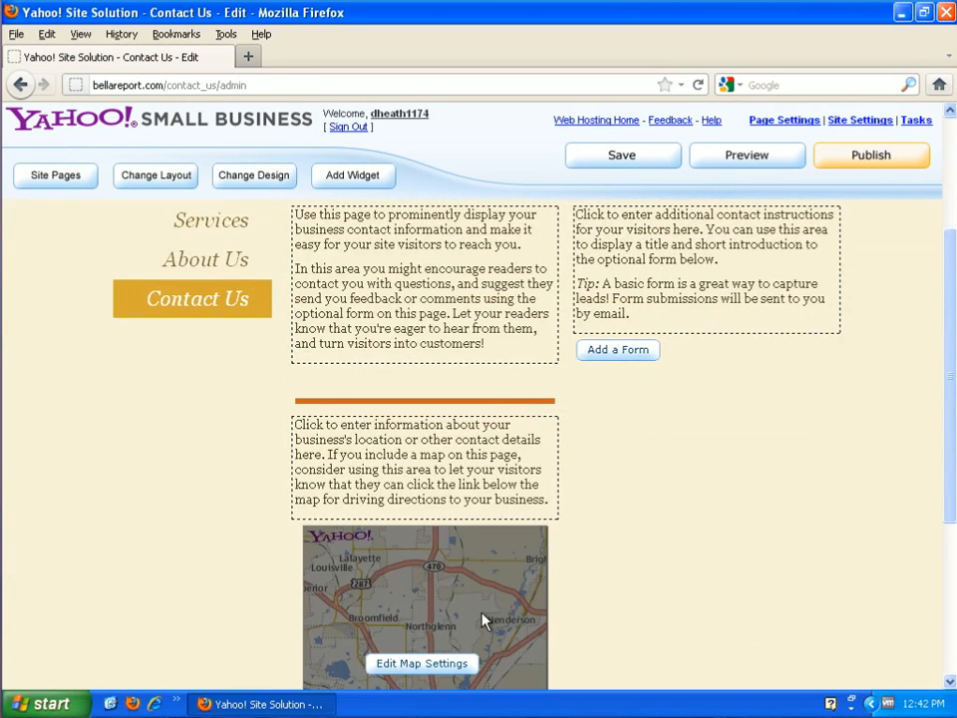
scroll(505, 616, down, 2)
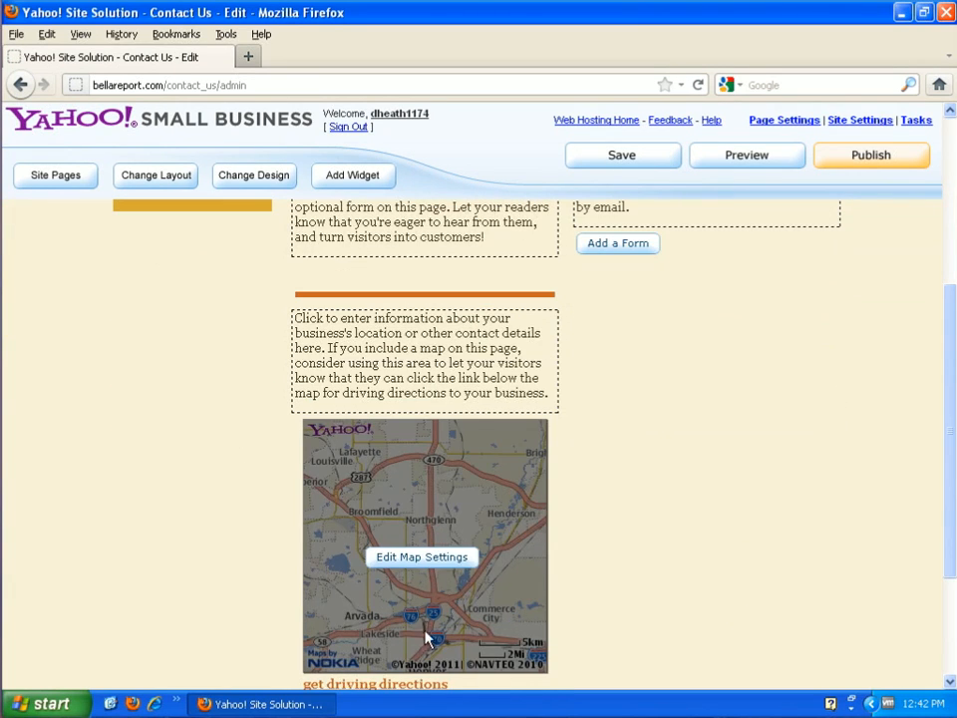
scroll(618, 610, down, 3)
mouse_move(387, 506)
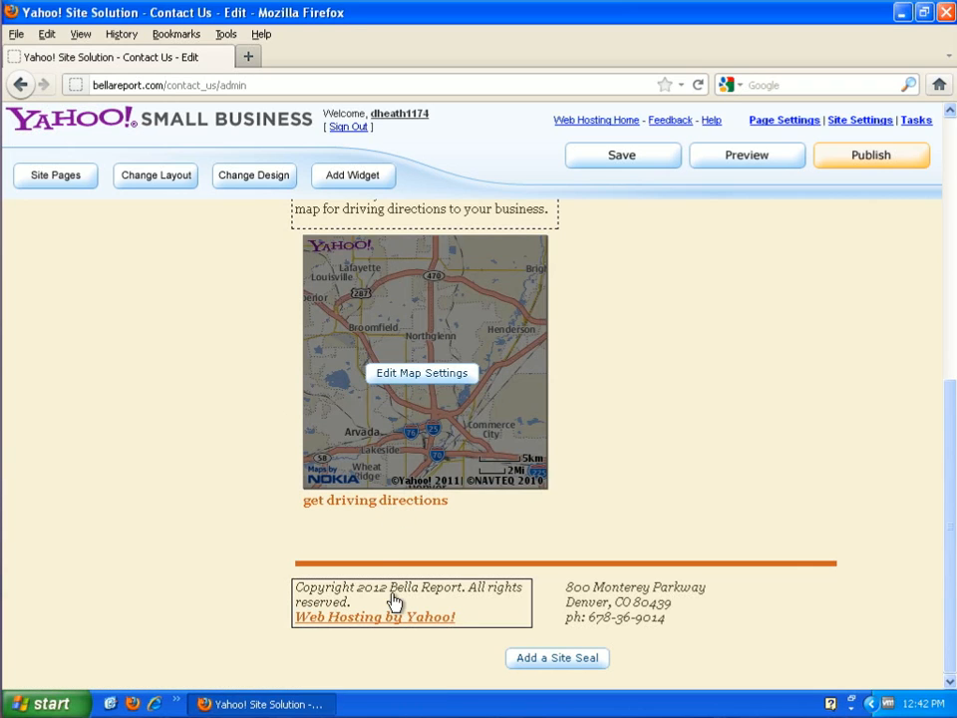
mouse_move(736, 618)
scroll(759, 569, up, 8)
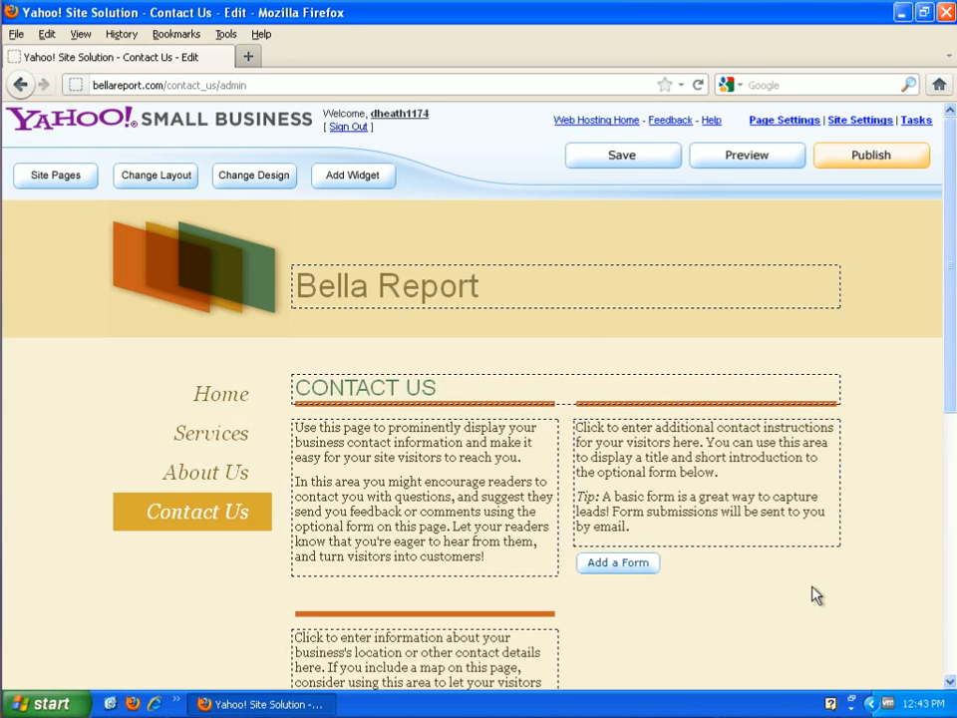
scroll(814, 594, down, 5)
scroll(814, 594, down, 3)
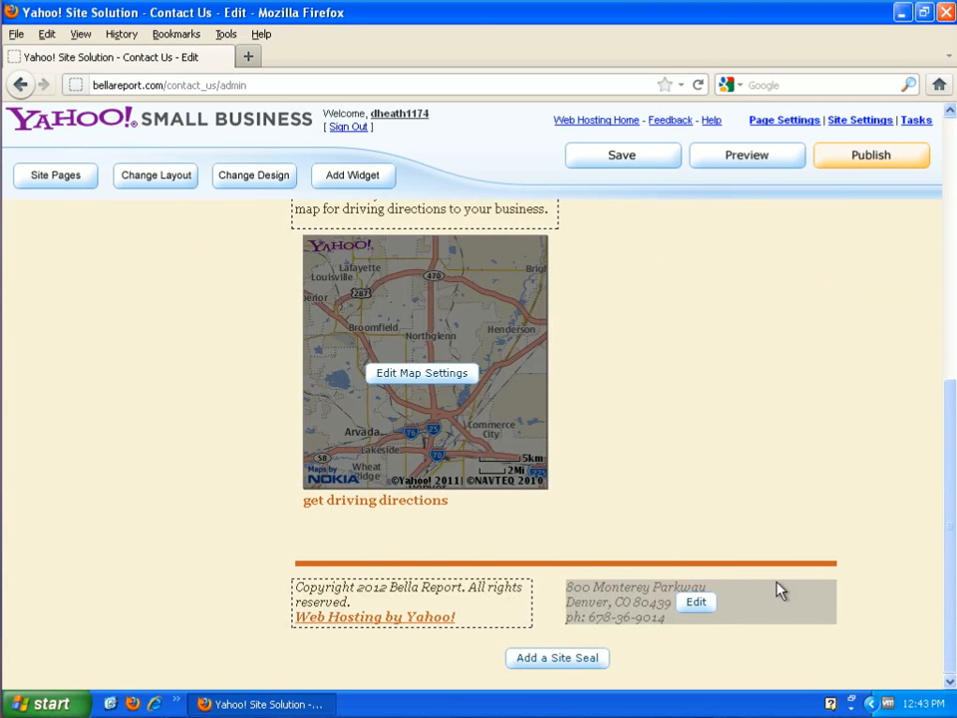
scroll(246, 585, up, 8)
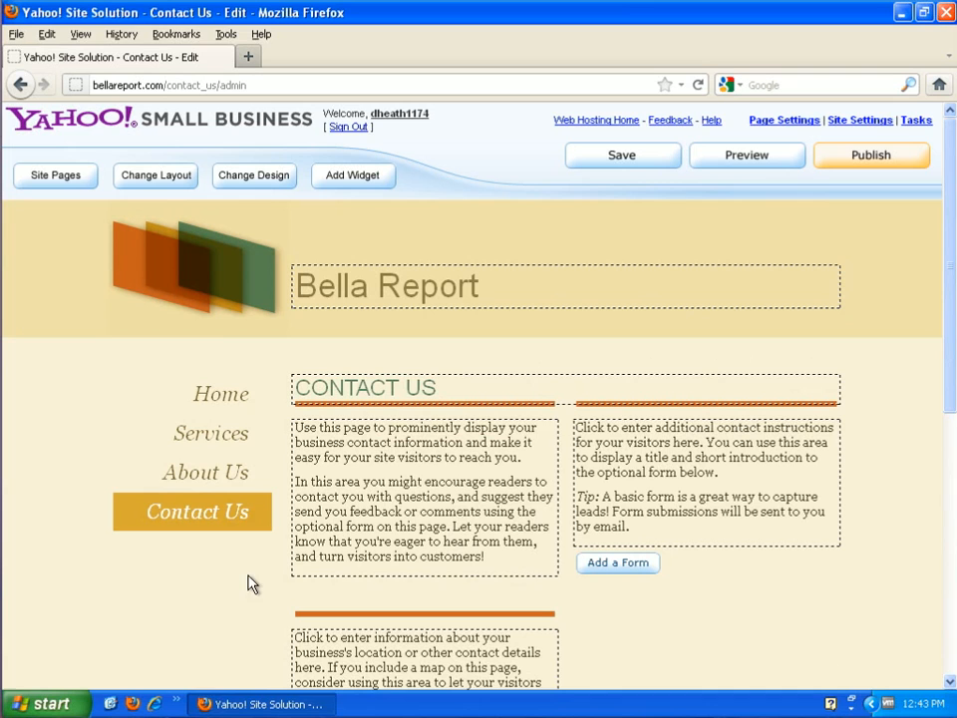
scroll(698, 645, down, 4)
scroll(697, 645, up, 4)
Save the site and try the Chiffon design on the Contact Us page
click(630, 164)
click(248, 185)
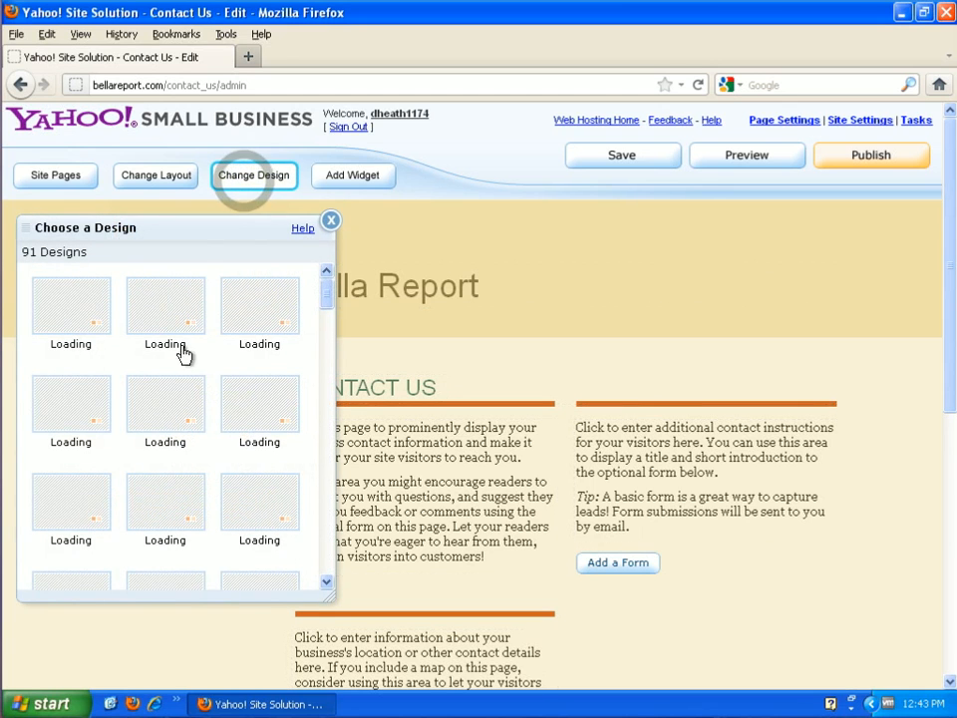
scroll(250, 439, down, 3)
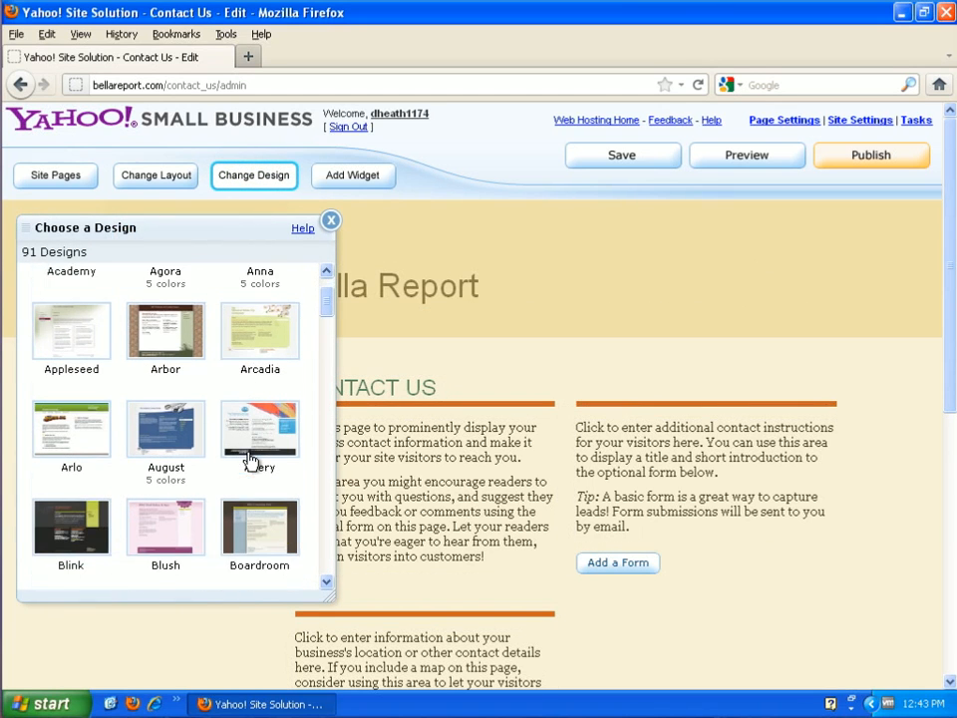
scroll(251, 456, down, 3)
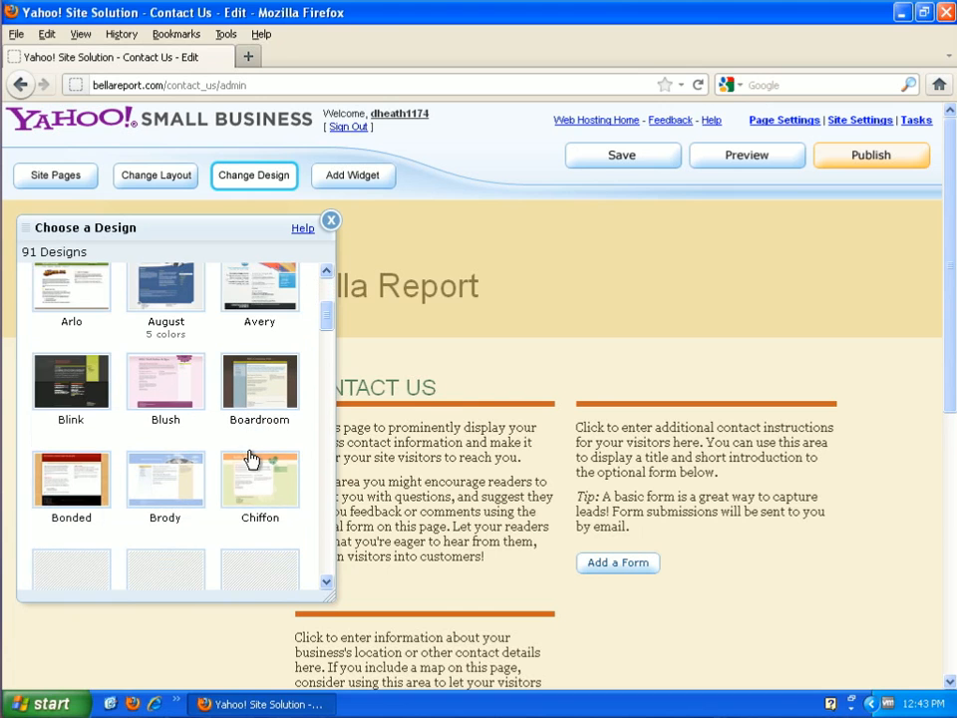
click(263, 466)
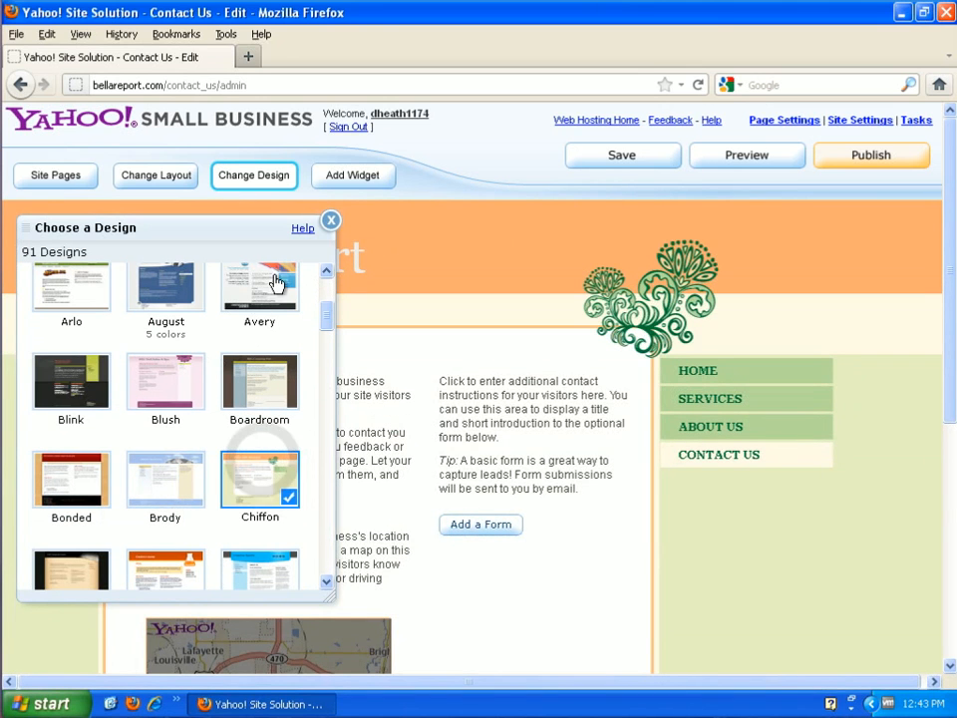
click(329, 219)
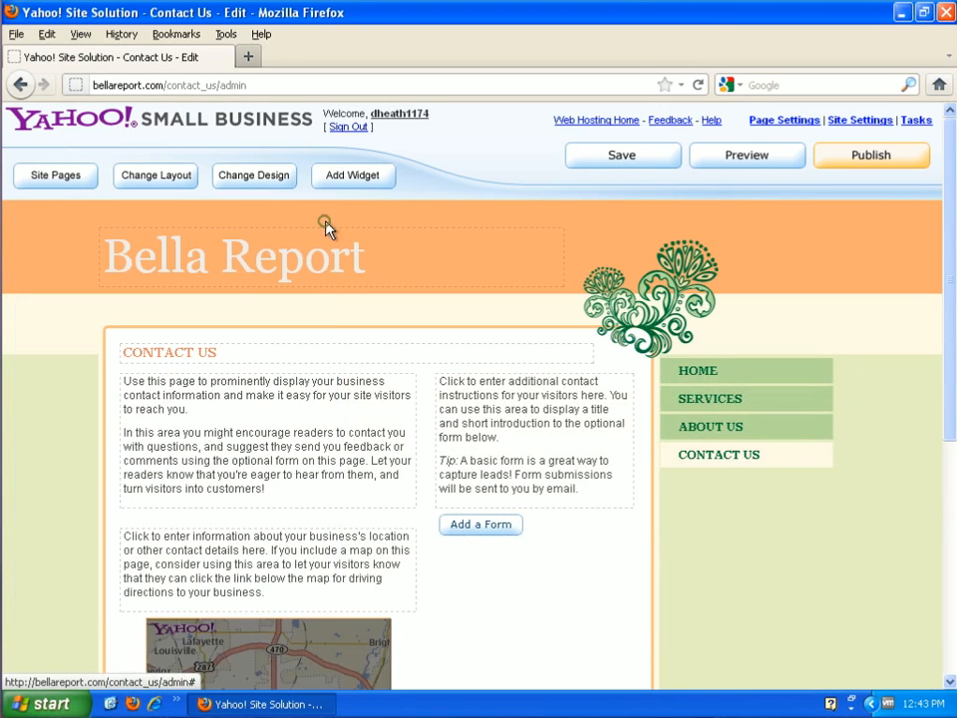
Try the August, Brody and Boardroom designs, then settle on Compound
click(254, 176)
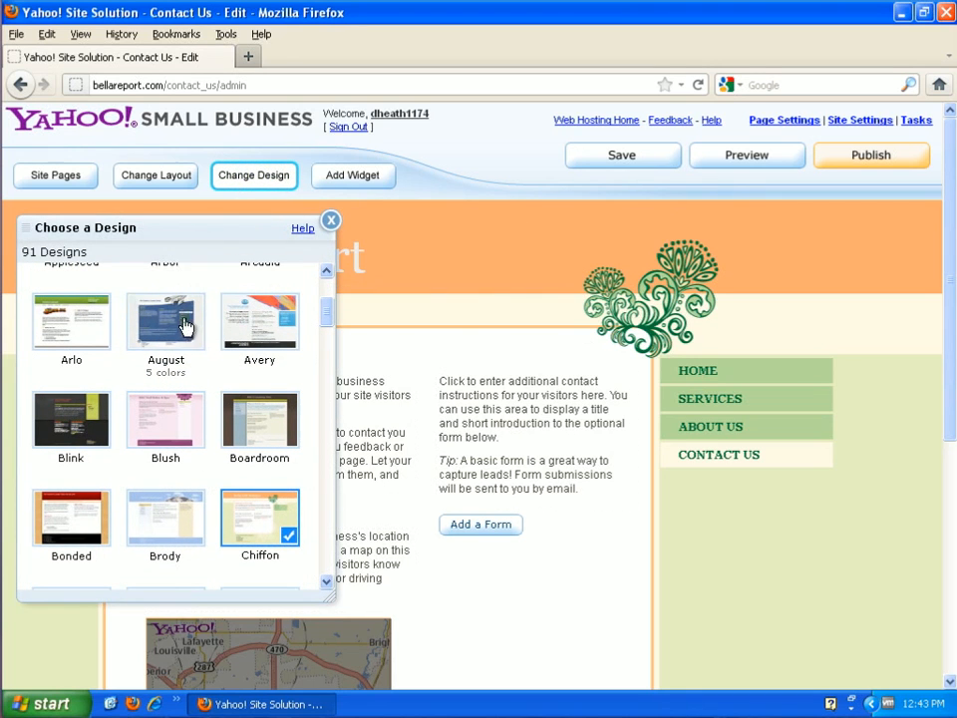
click(184, 329)
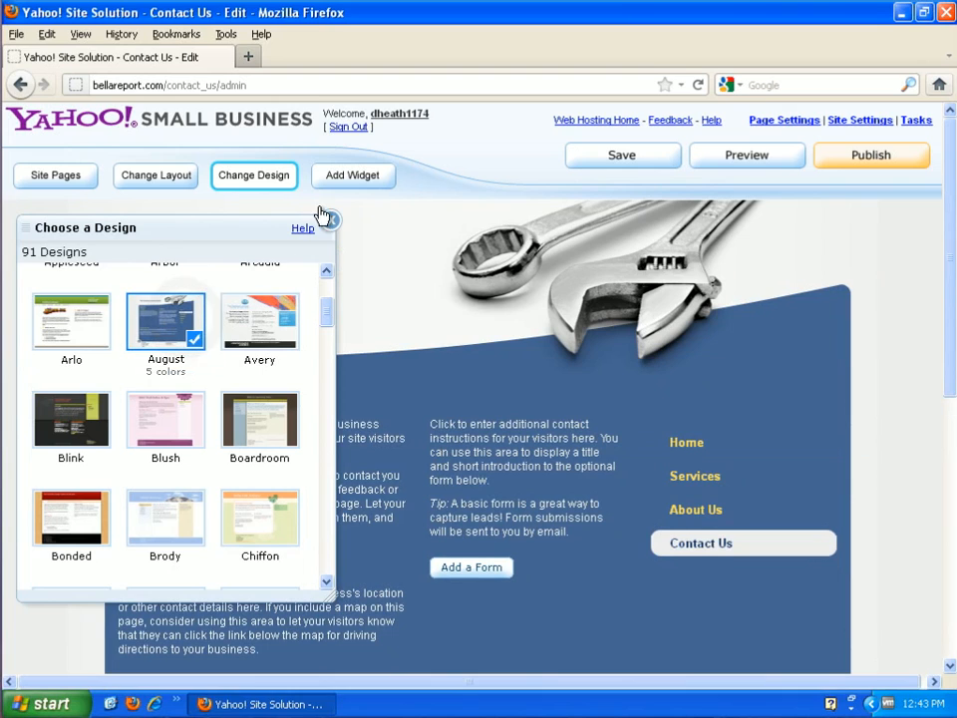
click(168, 512)
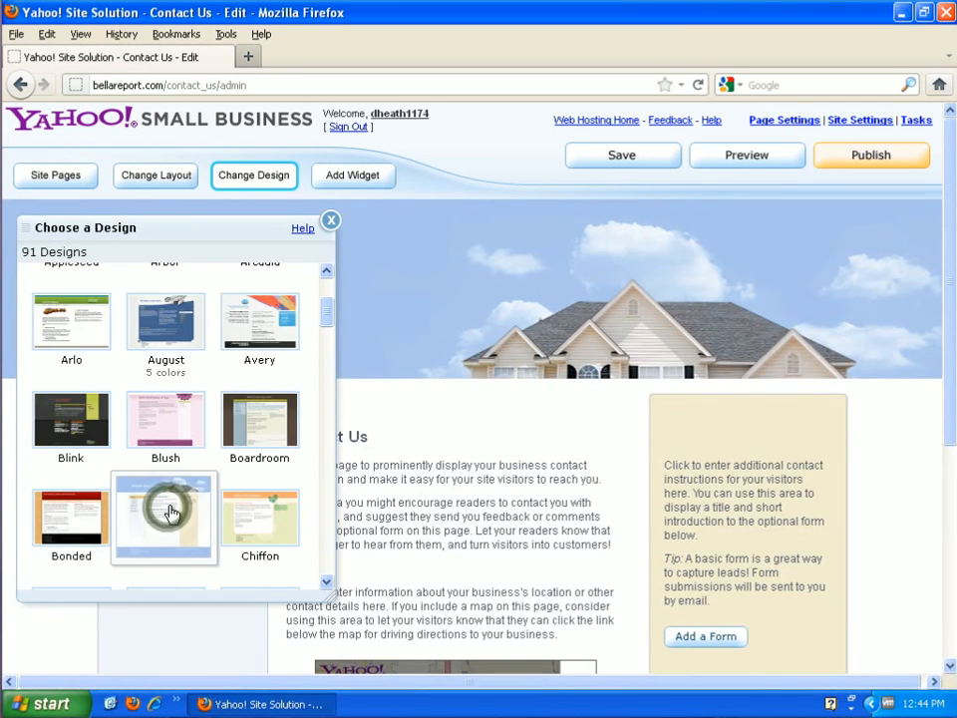
scroll(181, 494, down, 3)
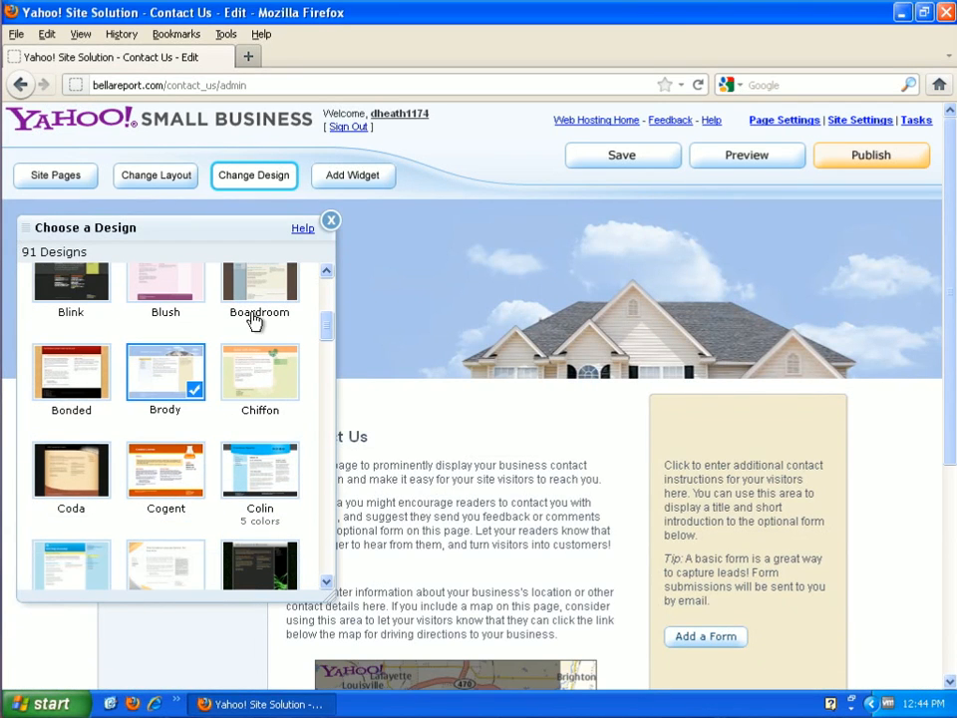
click(256, 288)
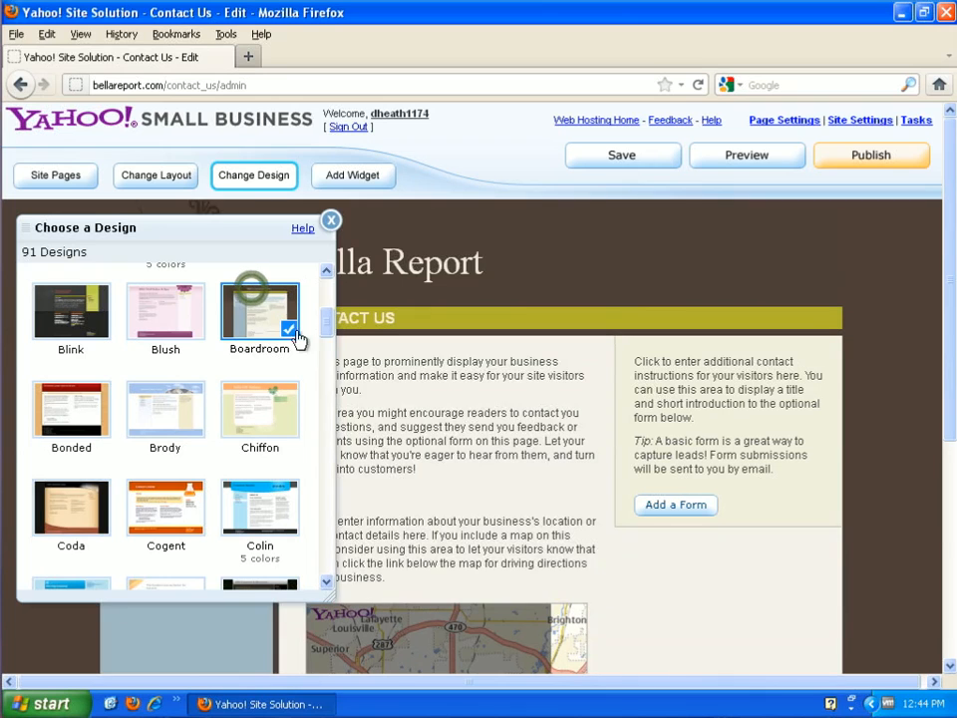
scroll(207, 485, down, 4)
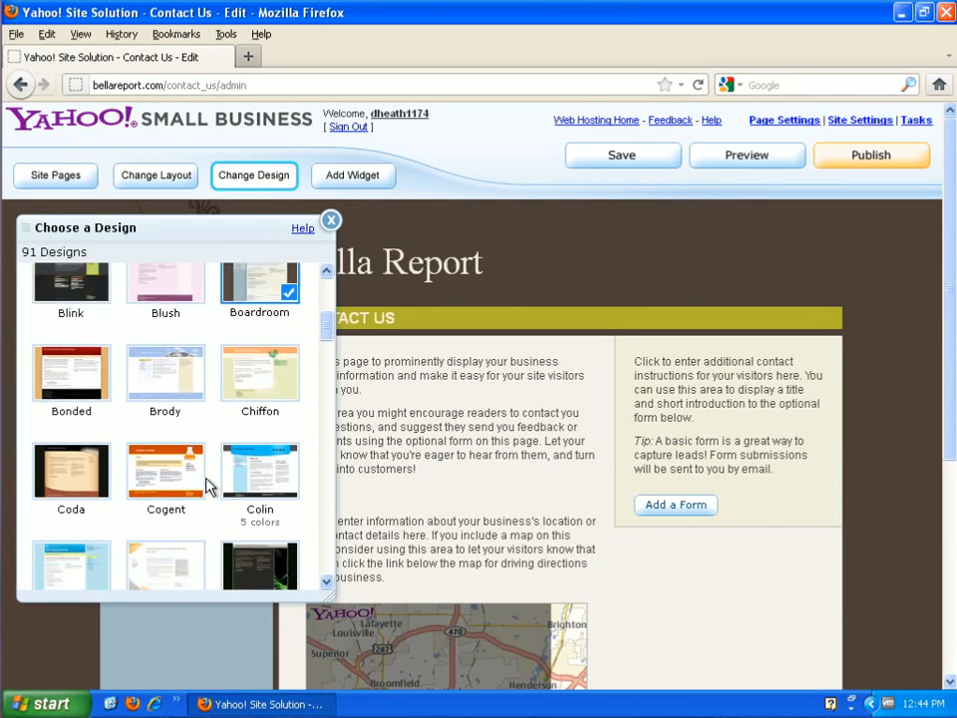
click(167, 450)
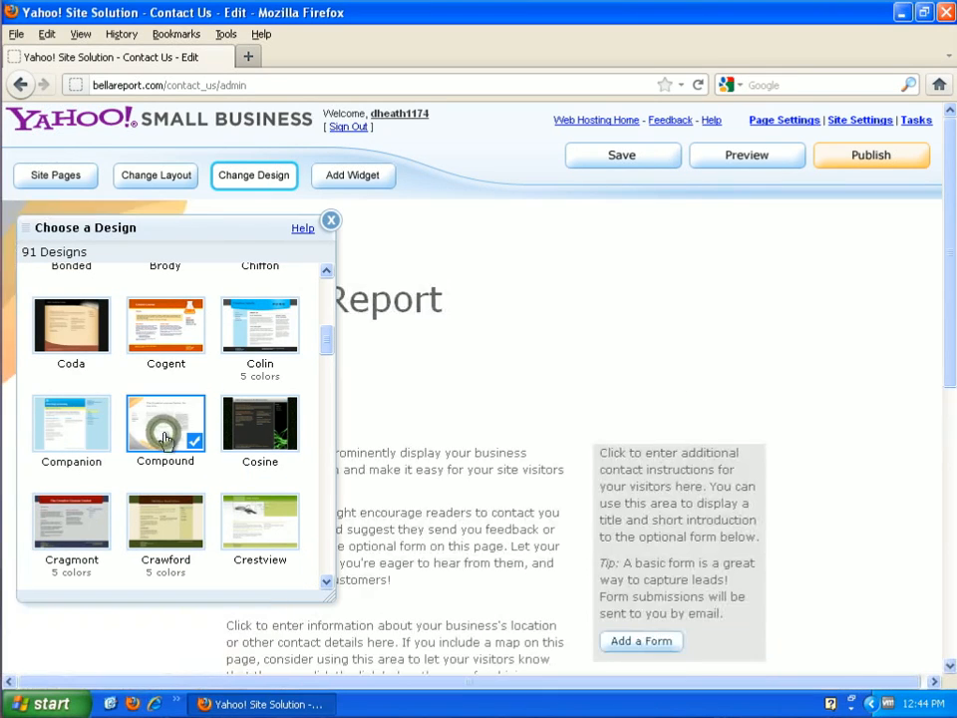
click(331, 220)
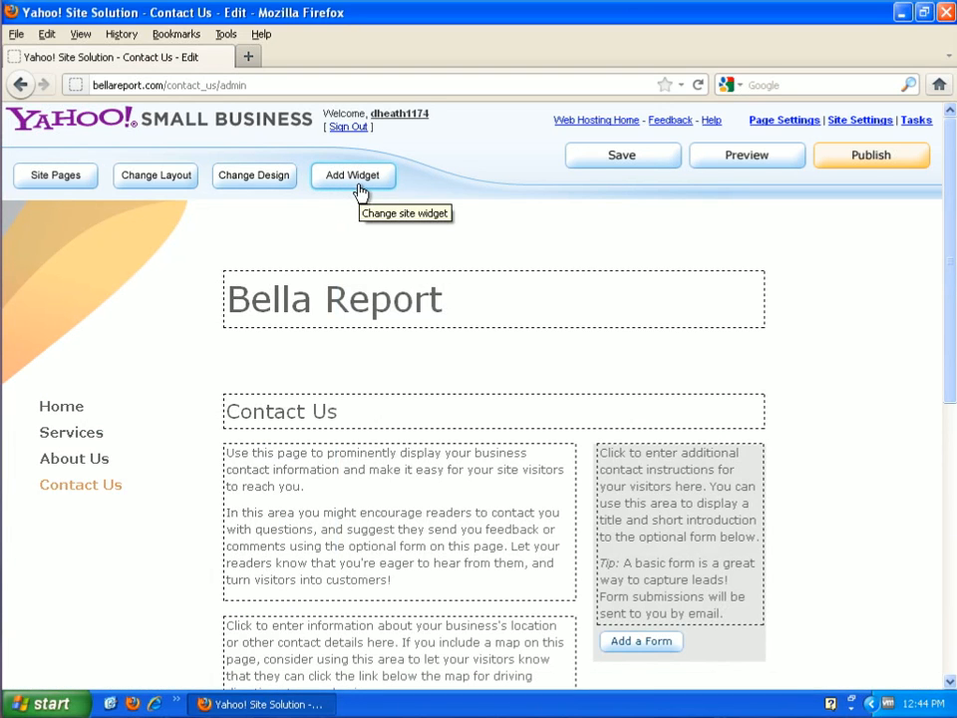
Browse the widget choices without adding one, then save the Compound-styled Contact Us page
click(359, 188)
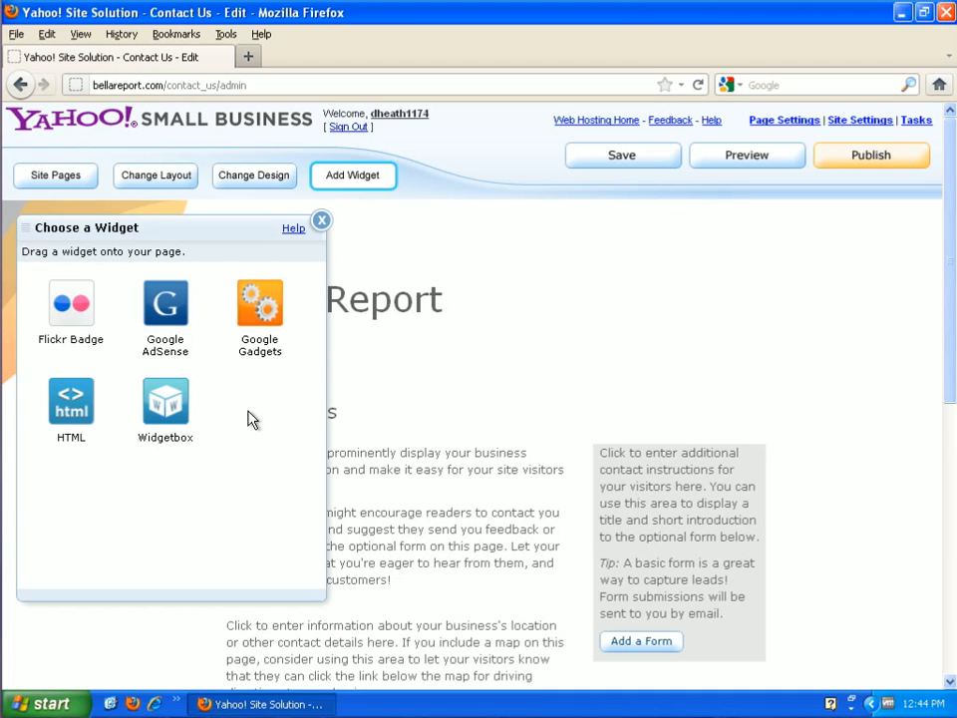
click(321, 220)
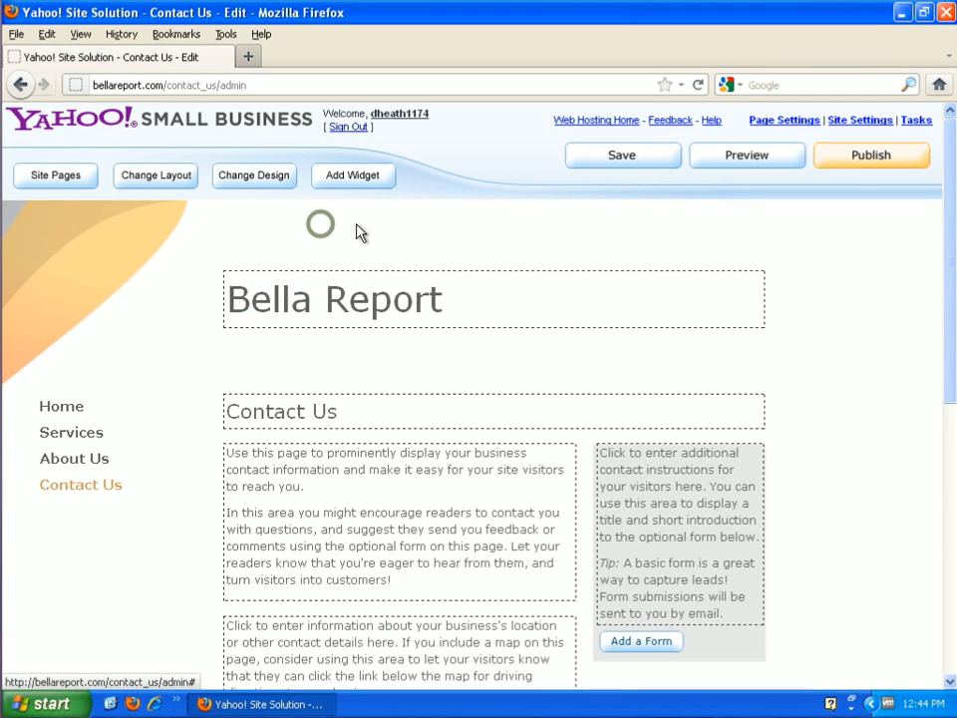
click(617, 164)
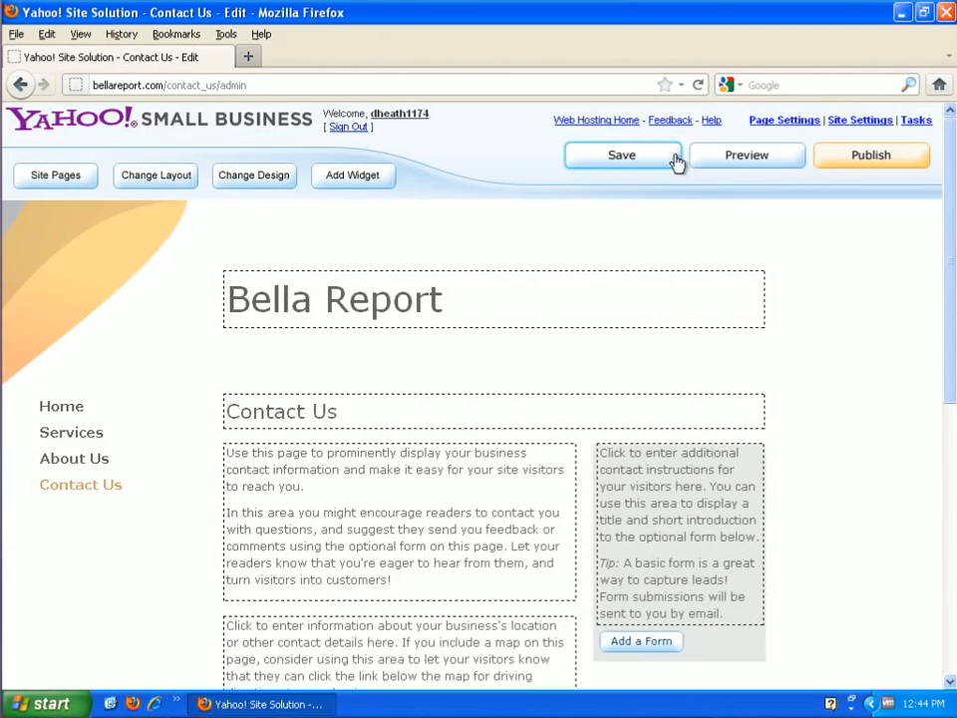
click(731, 164)
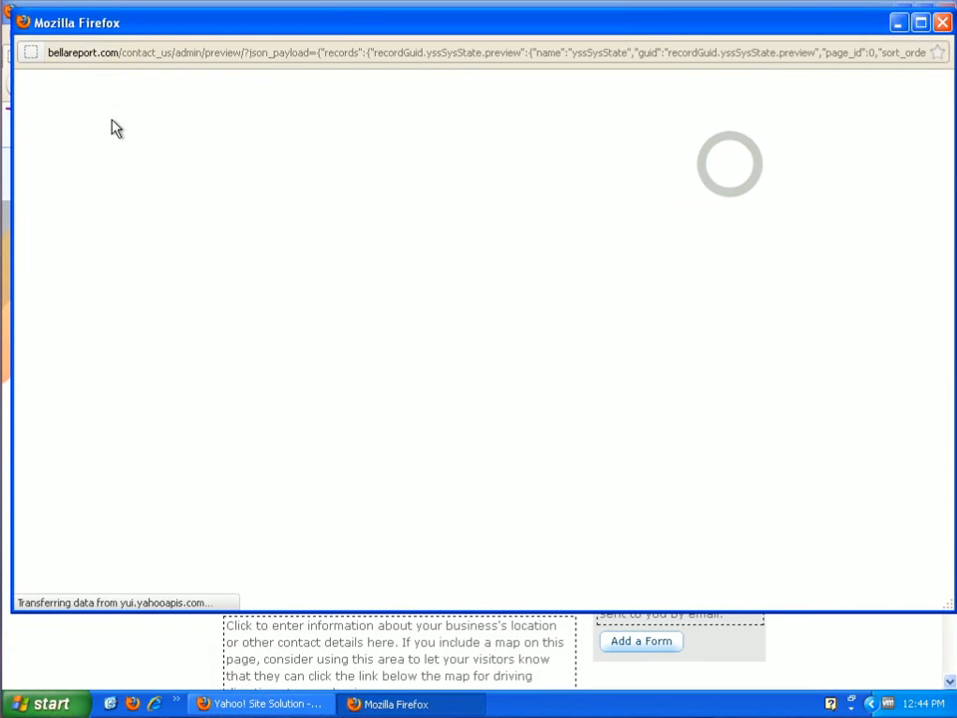
scroll(774, 391, down, 6)
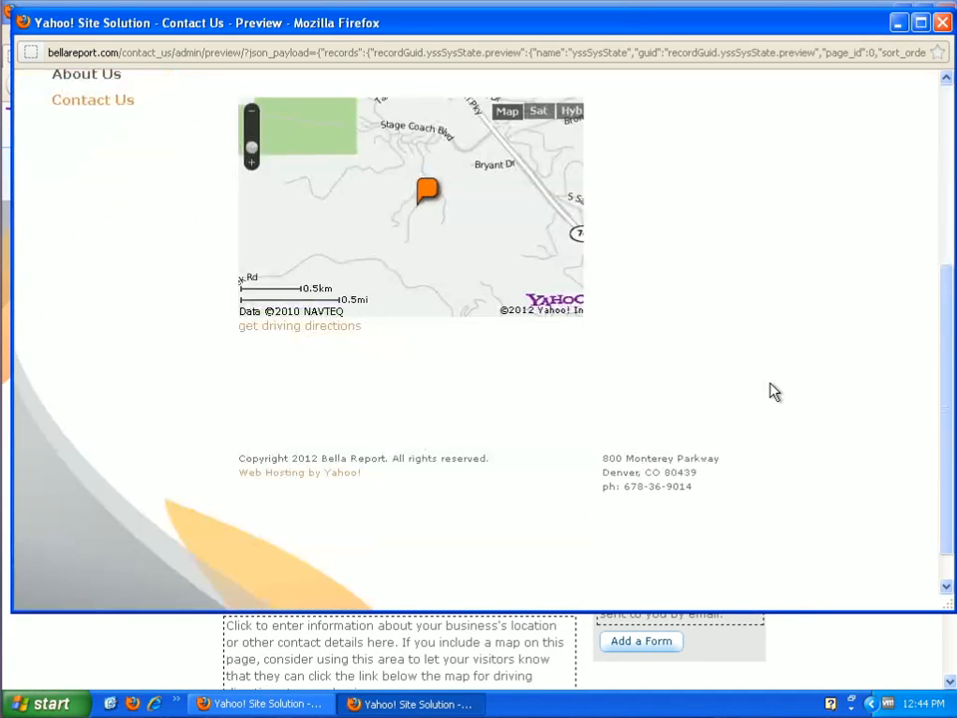
scroll(738, 392, up, 4)
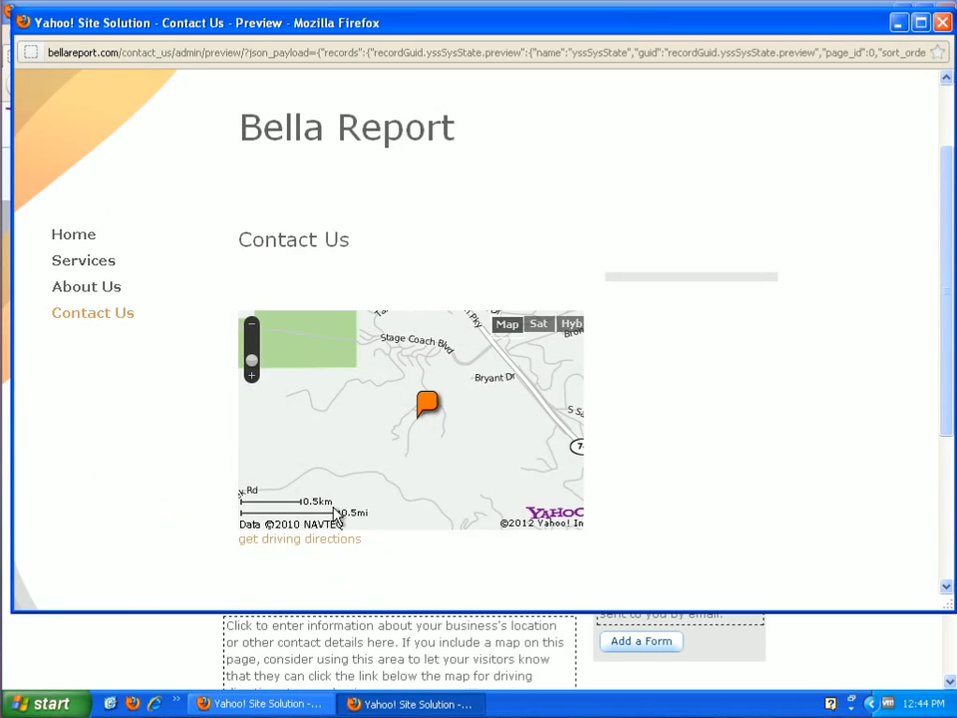
click(92, 289)
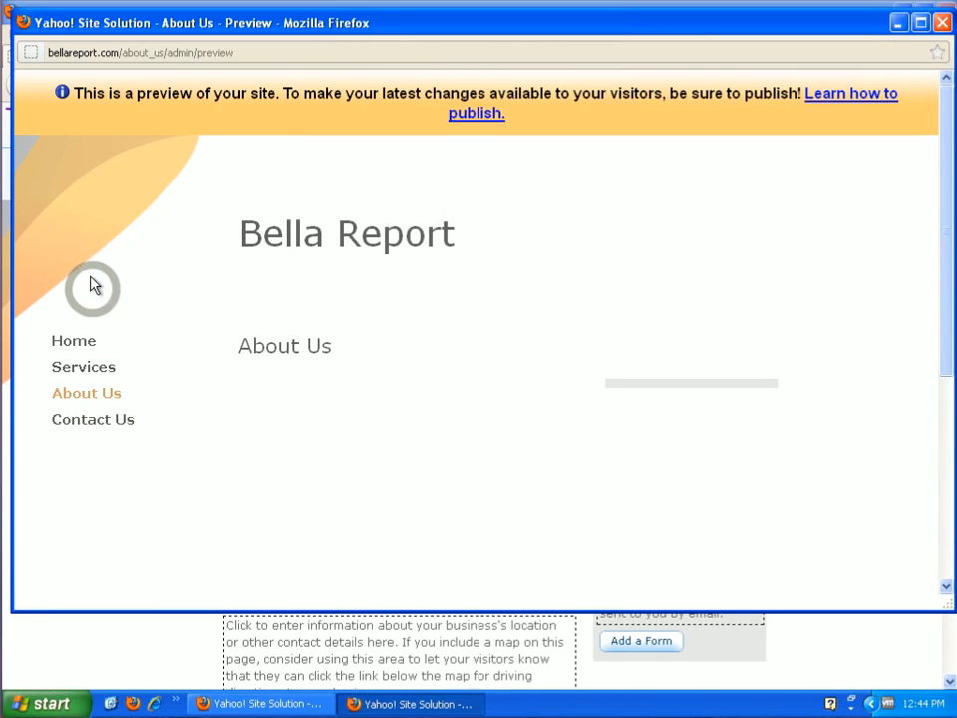
click(83, 368)
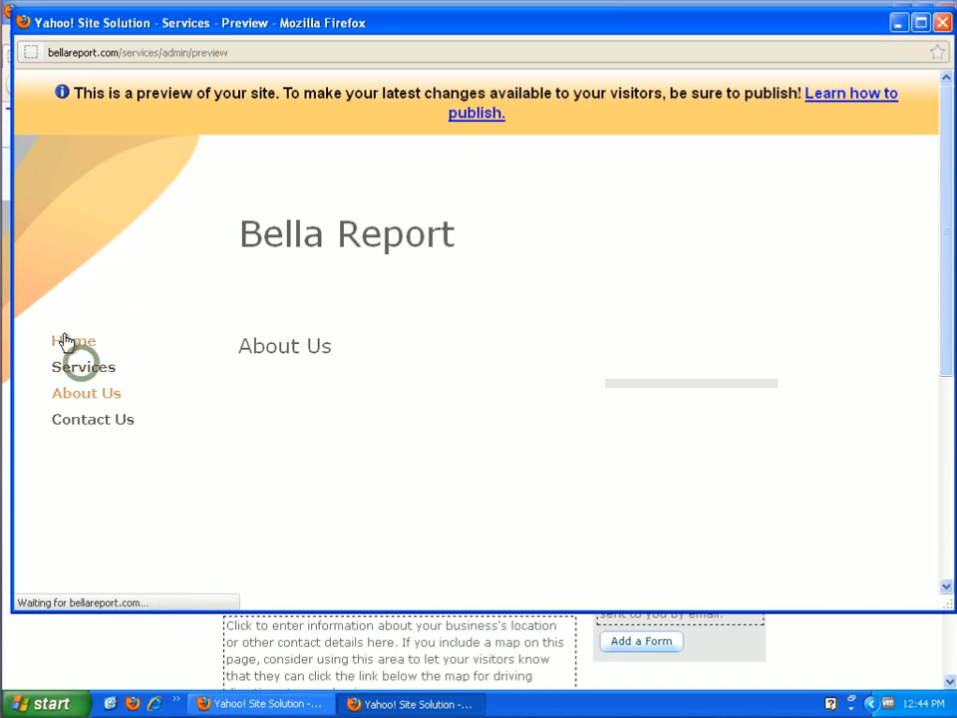
click(71, 342)
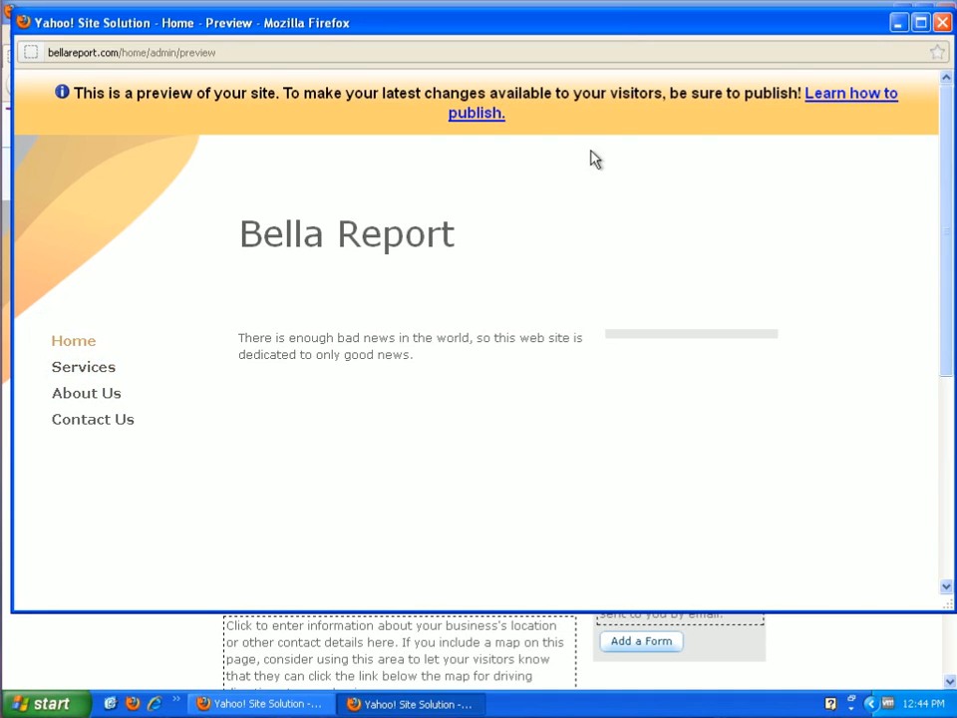
click(942, 22)
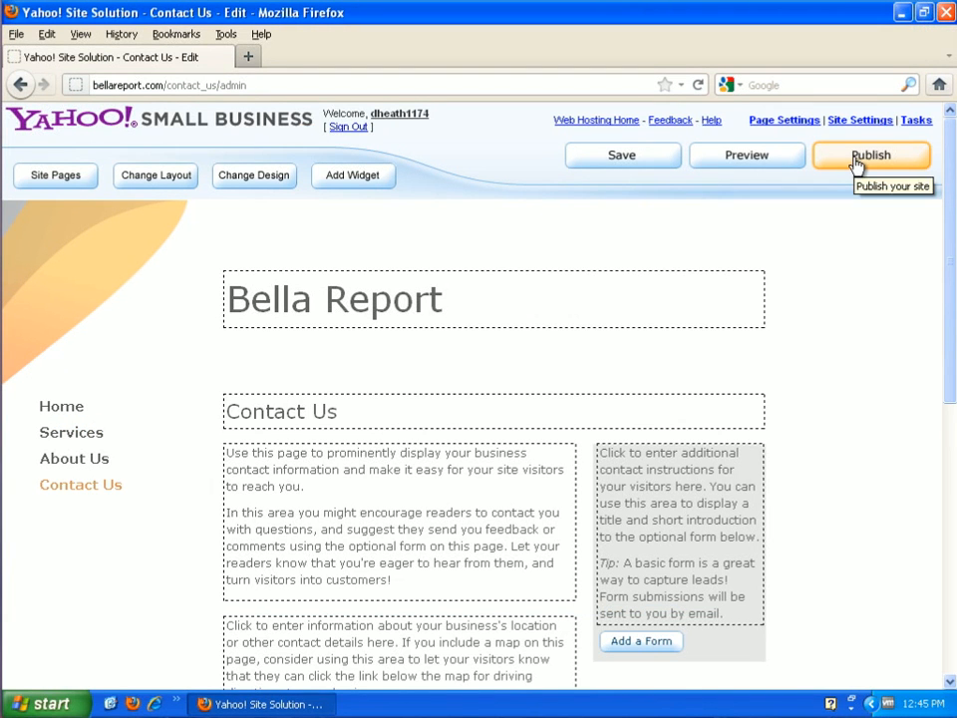
Publish the Bella Report site despite unfinished tasks, retrying after the connection error
click(855, 165)
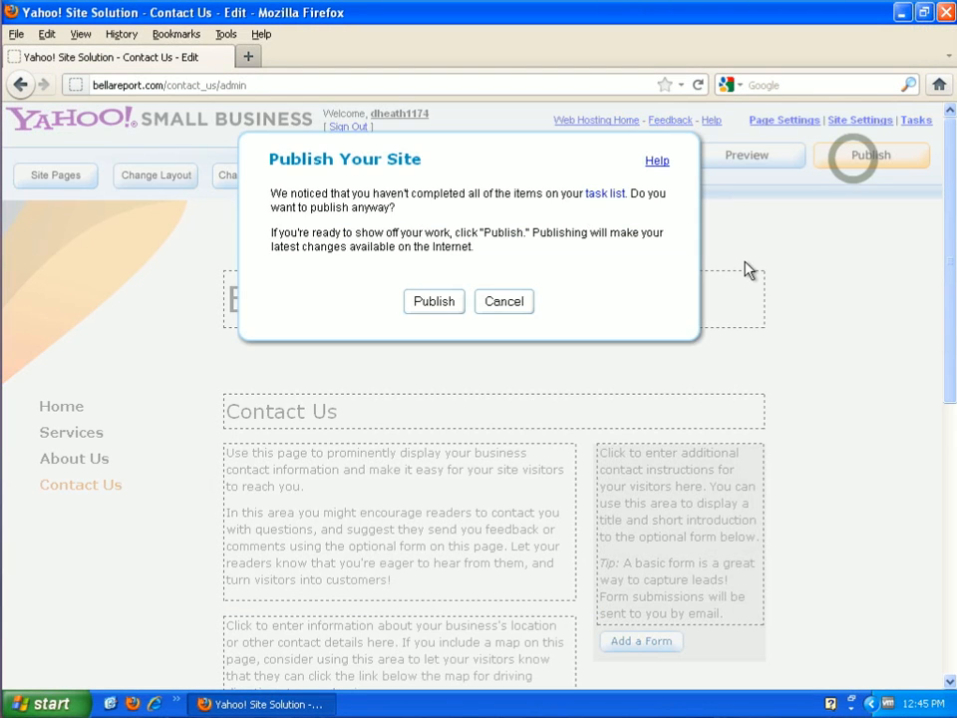
click(433, 302)
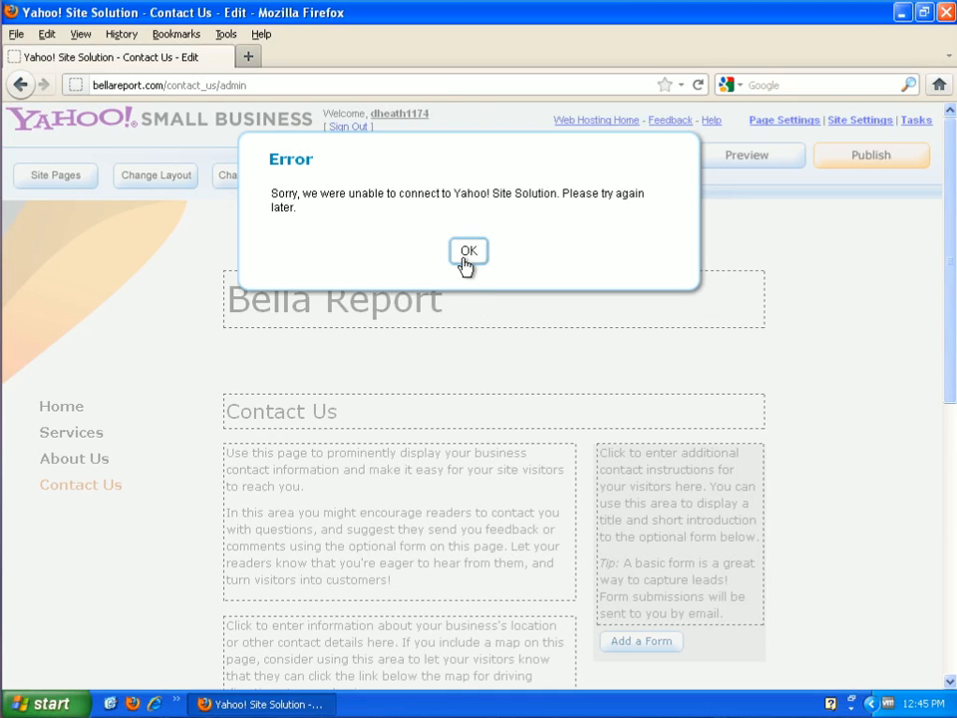
click(467, 251)
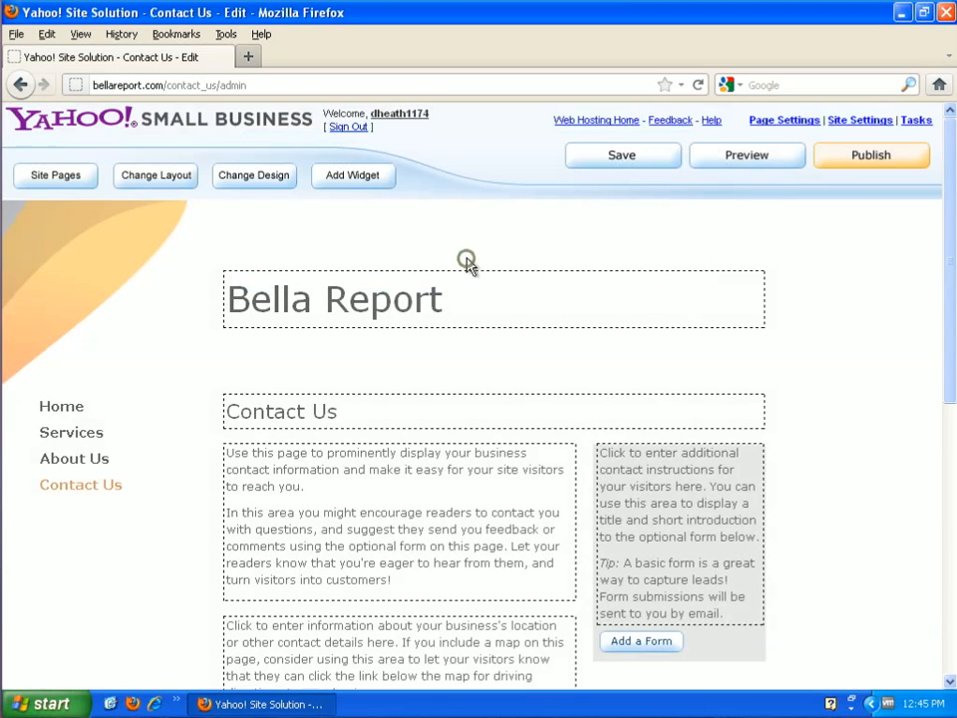
click(881, 169)
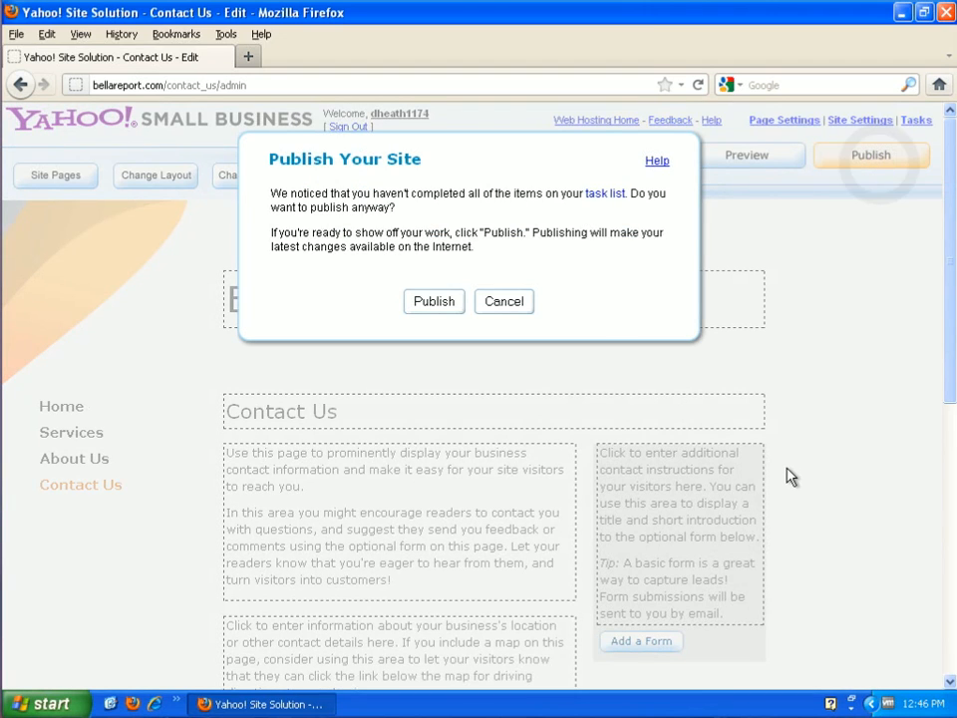
click(434, 302)
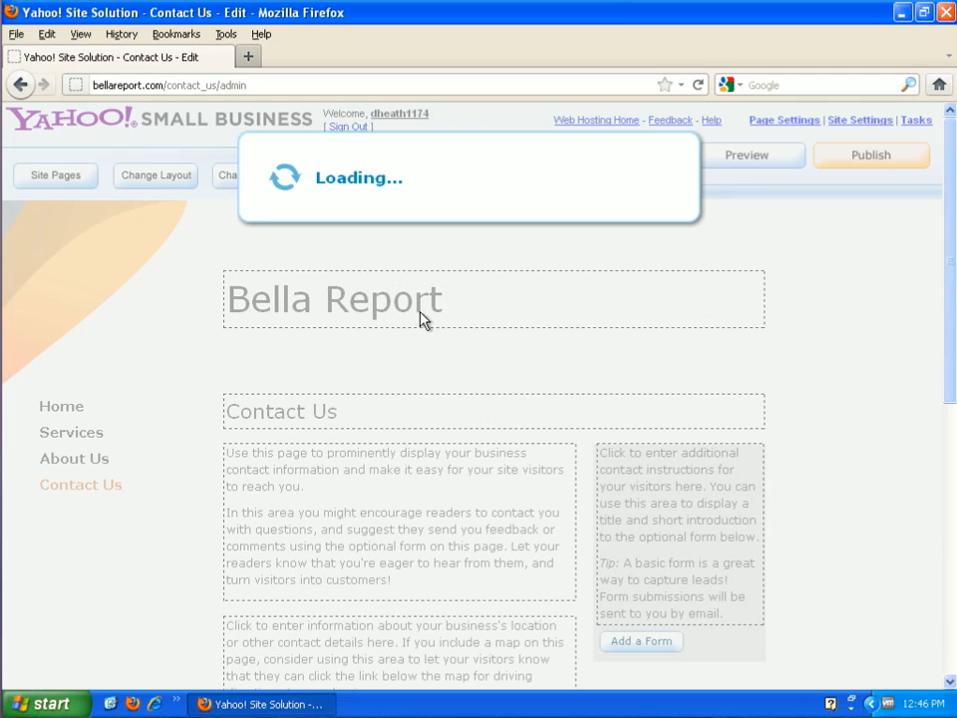
key(super+Tab)
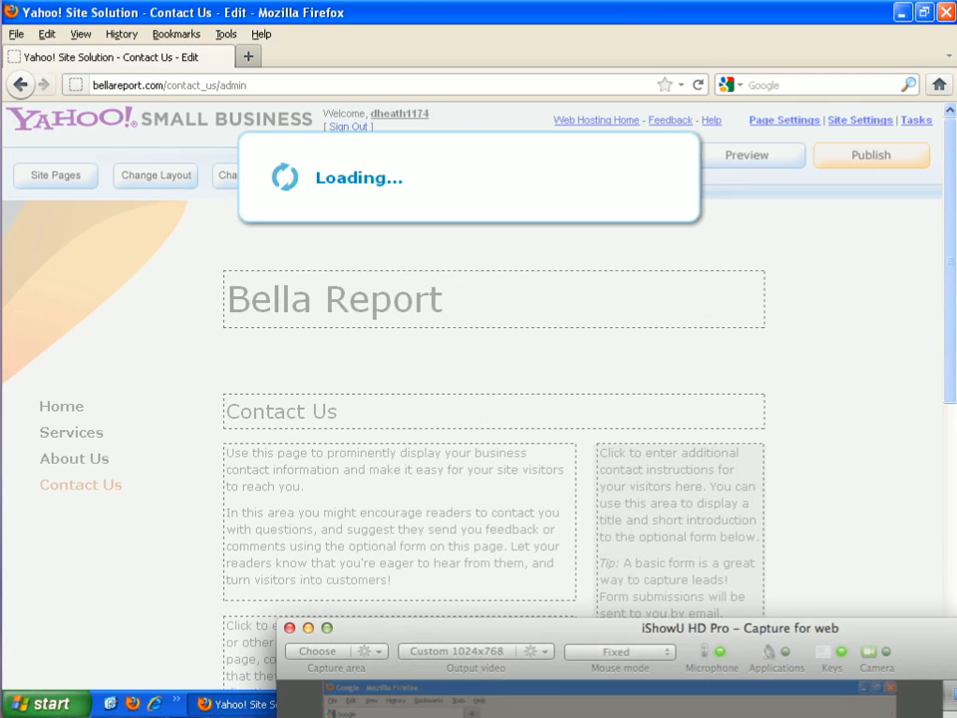